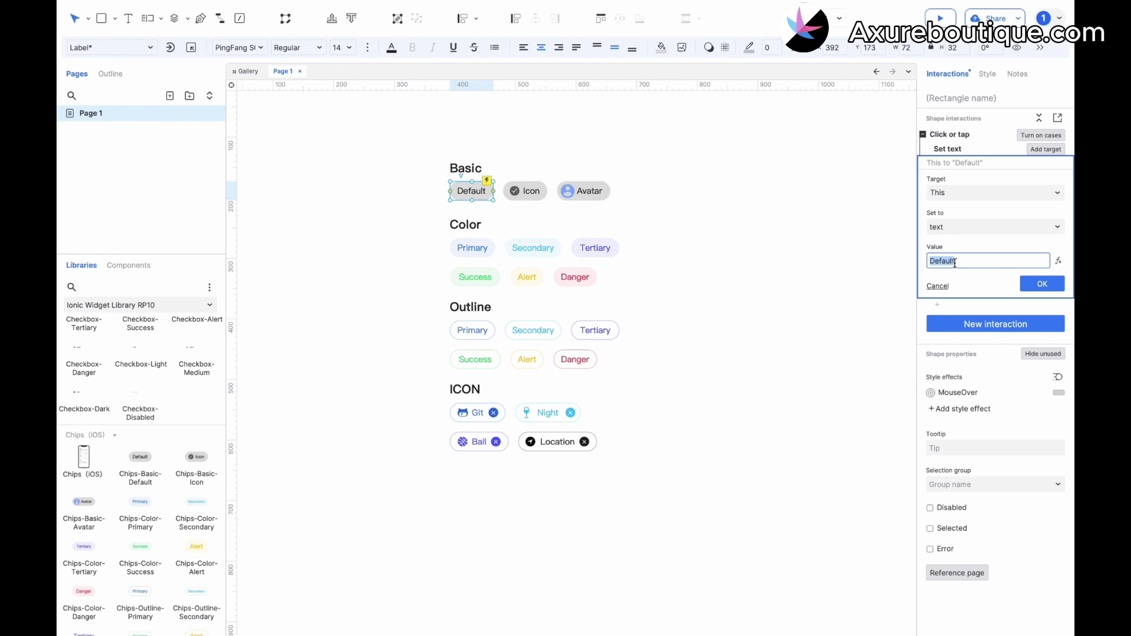
# - Set the Default chip's click text to "Click" and add a Show/hide action that hides the Git chip group
pyautogui.write('Click')
pyautogui.click(1047, 283)
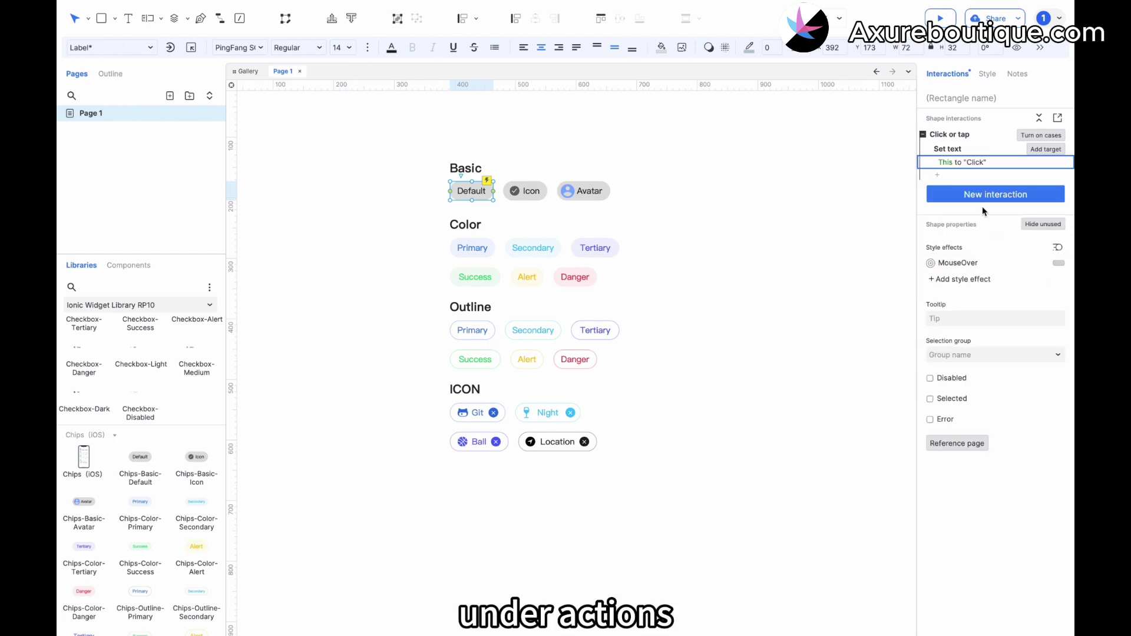
pyautogui.click(937, 175)
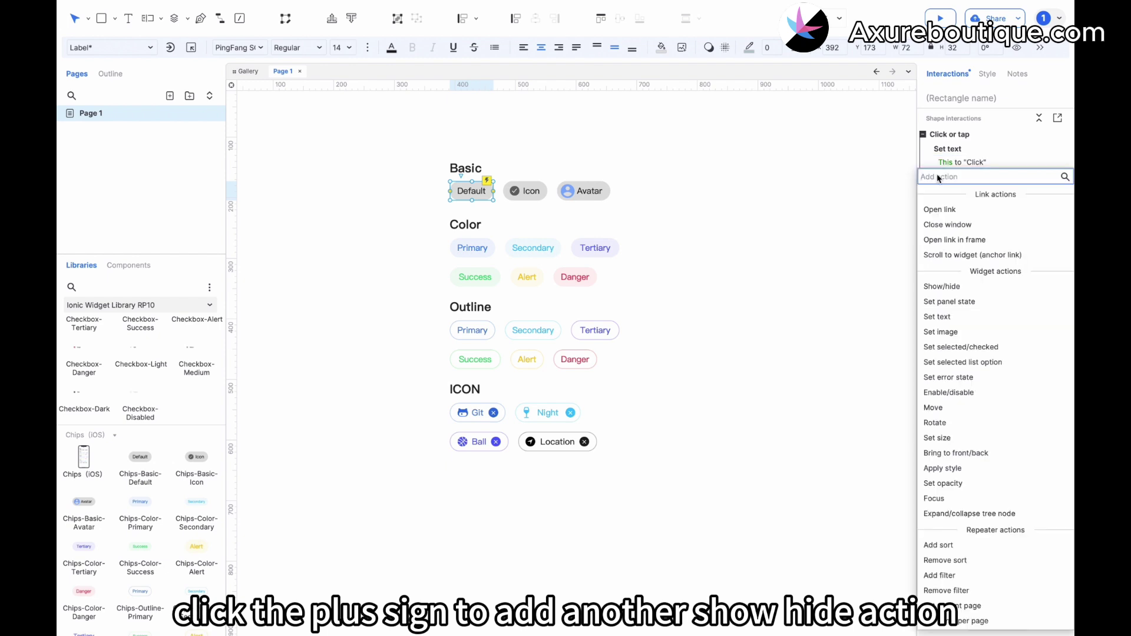
pyautogui.click(955, 286)
pyautogui.scroll(-3, 955, 286)
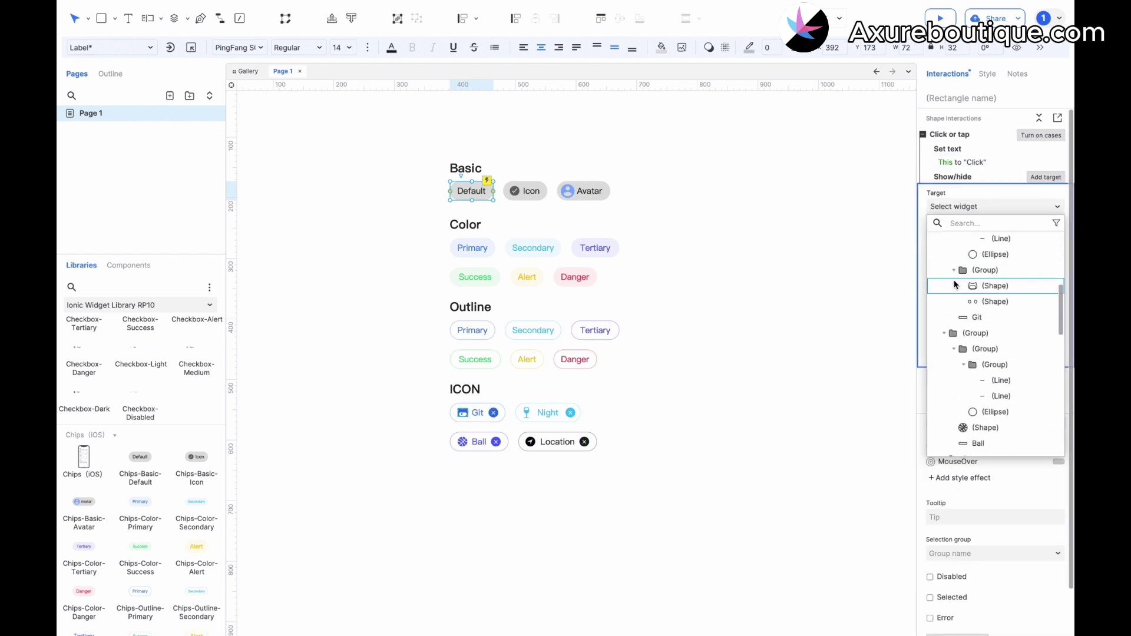
pyautogui.scroll(3, 957, 277)
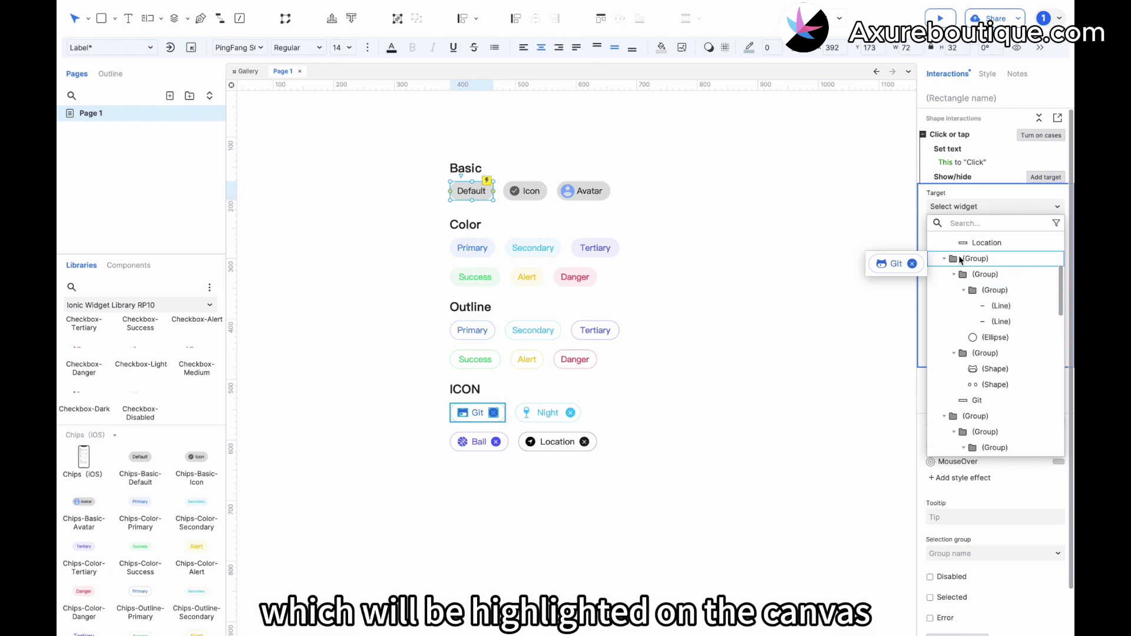
pyautogui.click(961, 260)
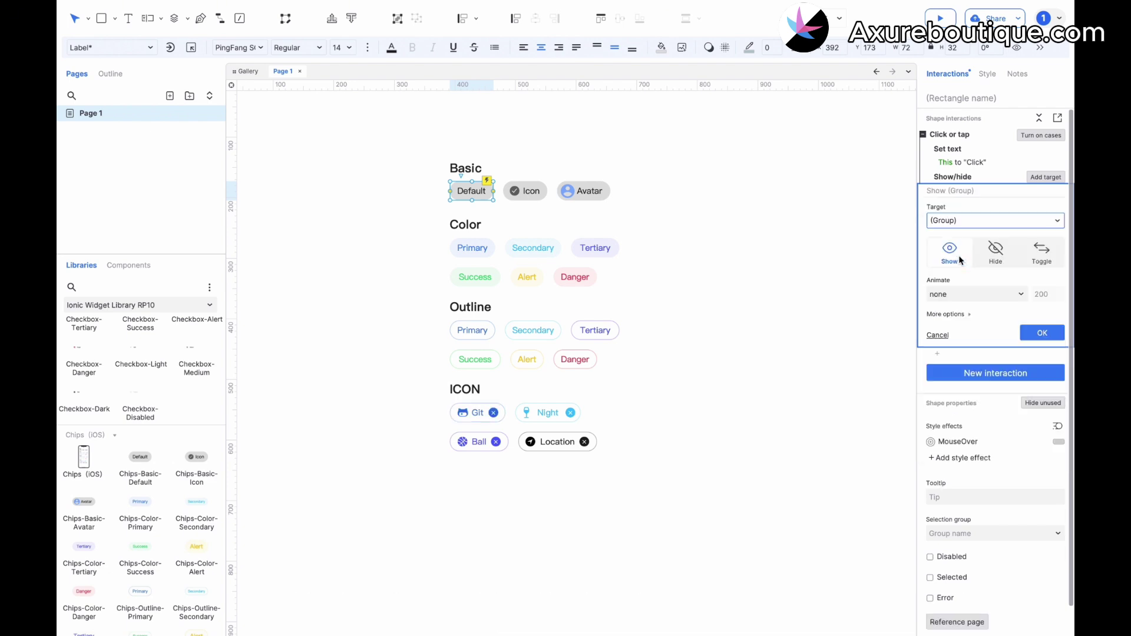
pyautogui.click(996, 253)
pyautogui.click(1035, 333)
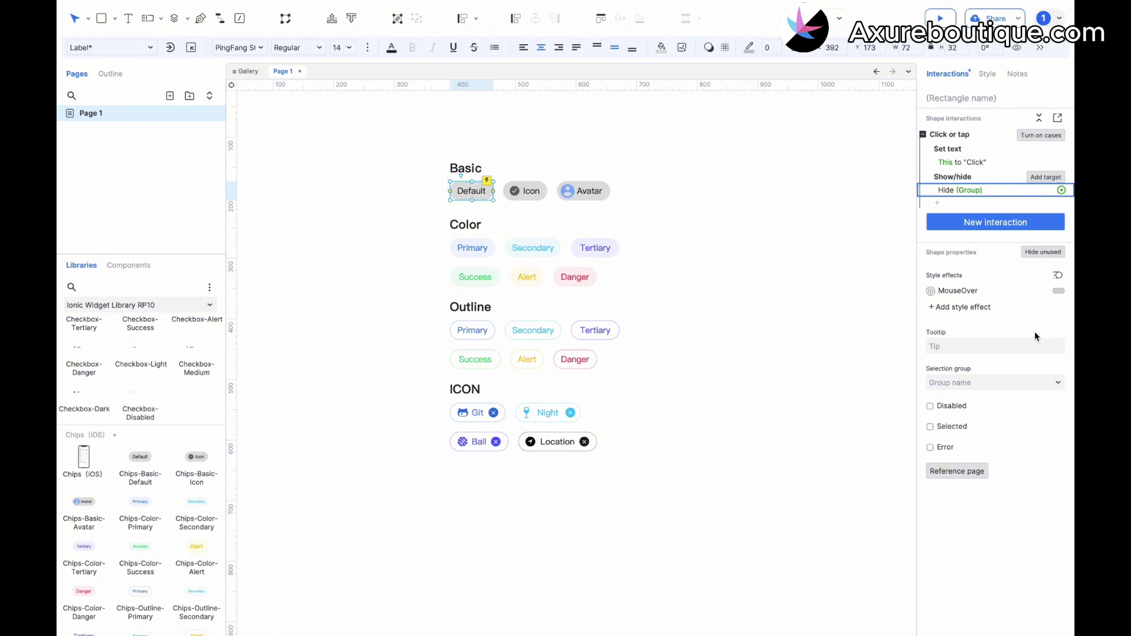
# - Add another Show/hide action to the Default chip's click event that hides the Night chip group
pyautogui.click(938, 203)
pyautogui.click(941, 314)
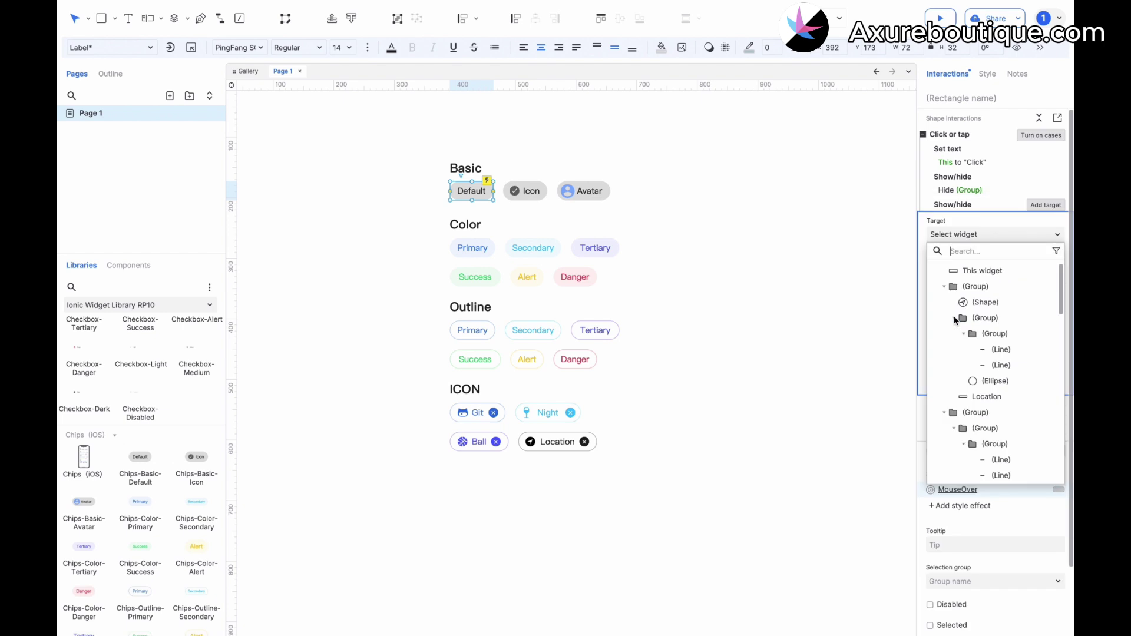
pyautogui.scroll(-5, 975, 418)
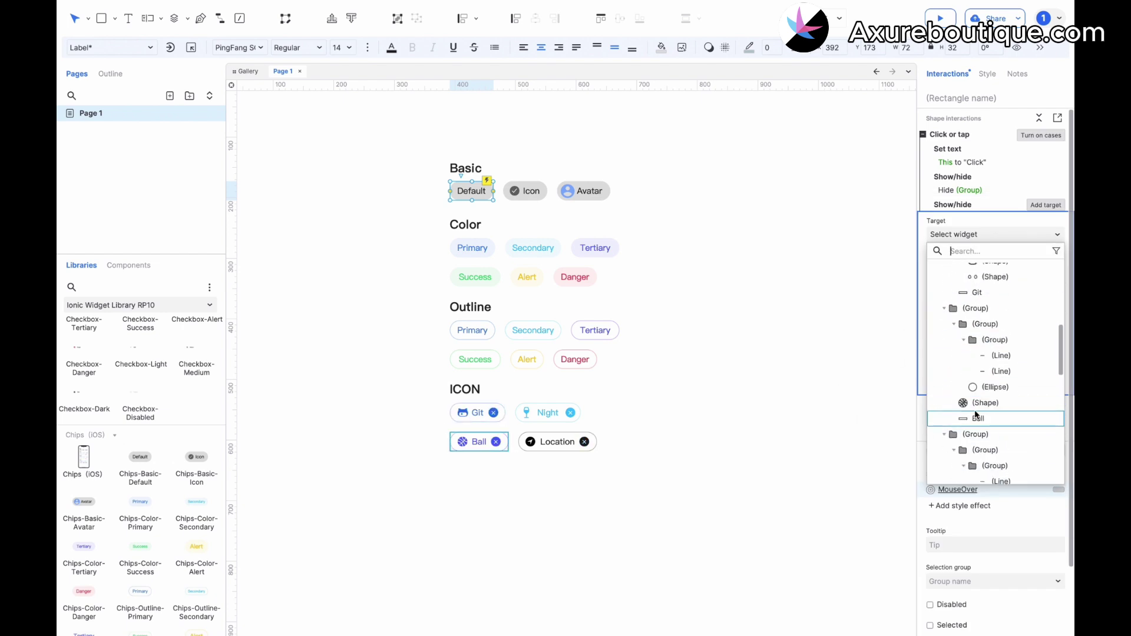
pyautogui.click(975, 436)
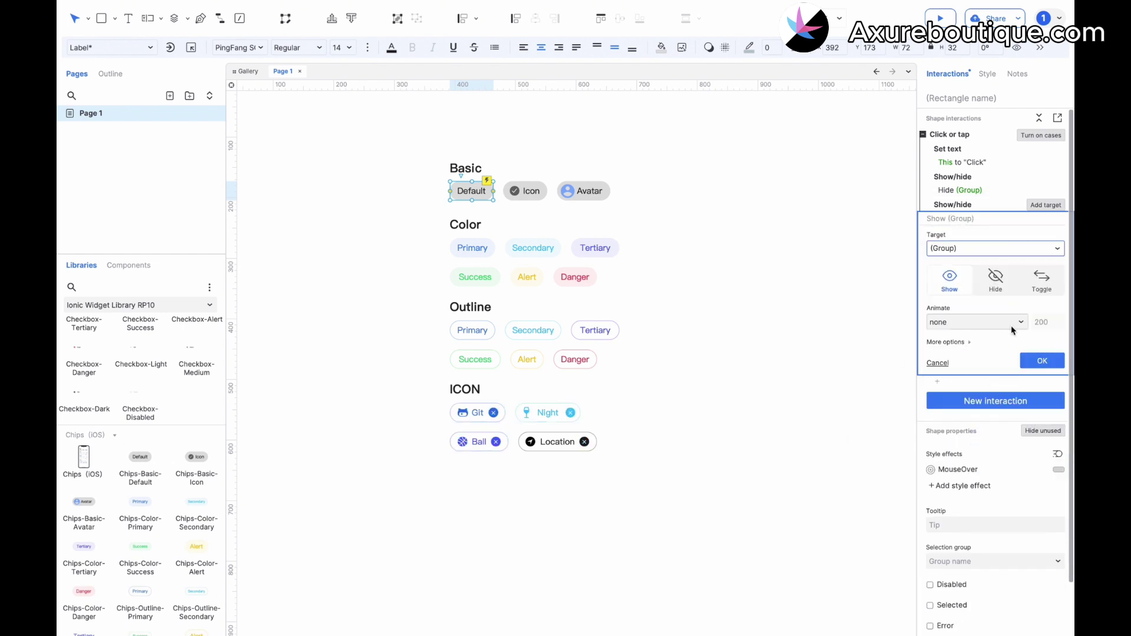
pyautogui.click(996, 280)
pyautogui.click(1042, 361)
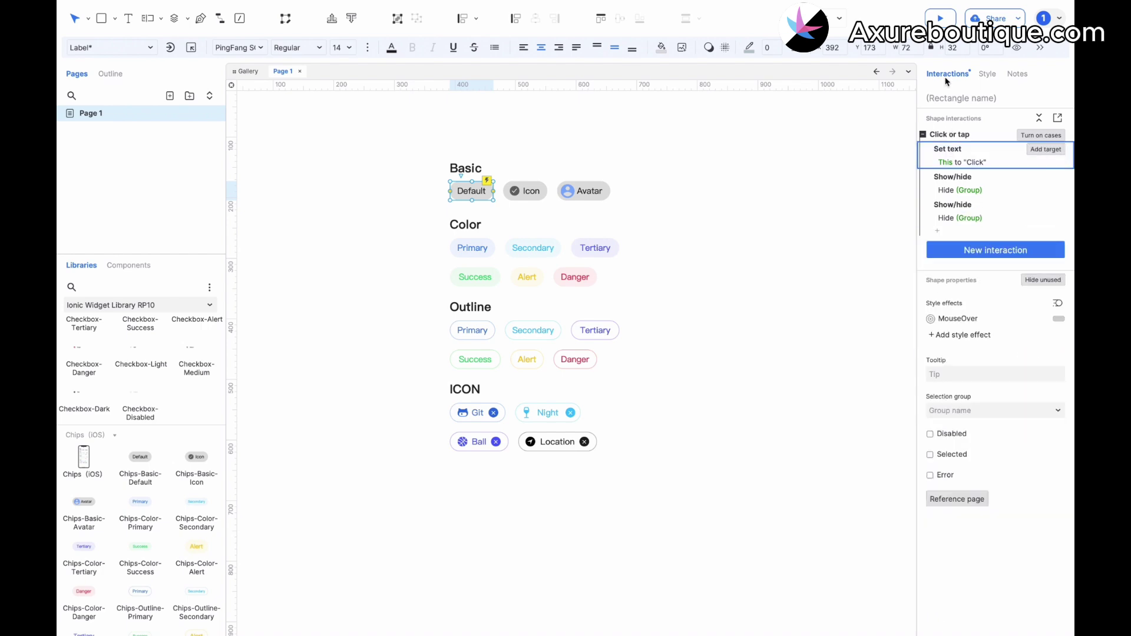
# - Preview the prototype in the browser, test the Default chip's click interaction, and return to Axure RP
pyautogui.click(942, 20)
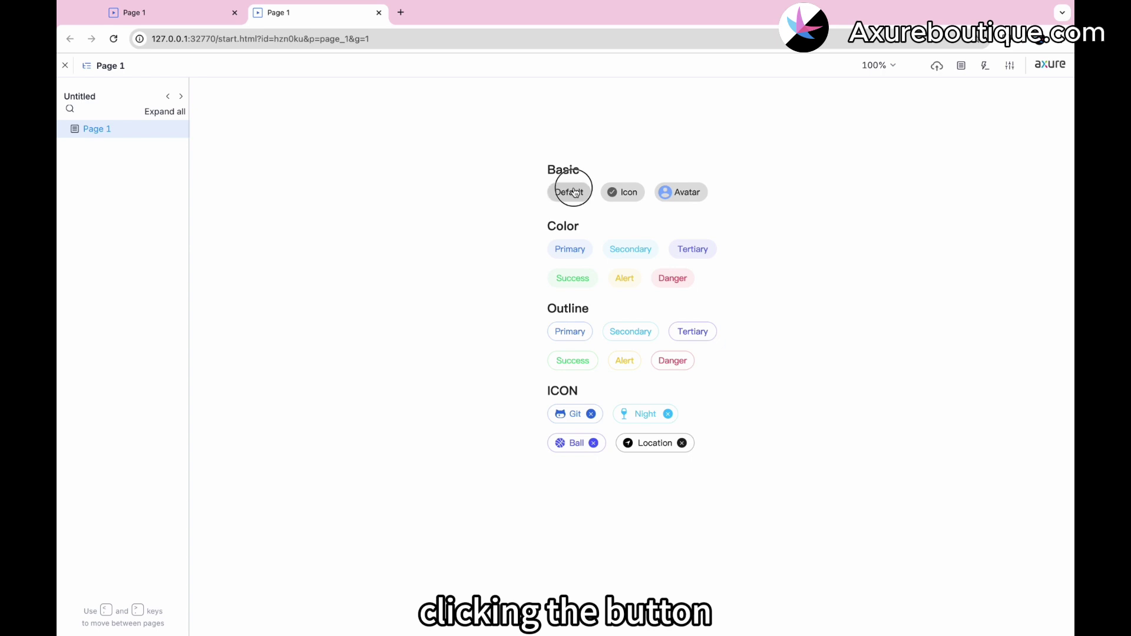
pyautogui.click(574, 193)
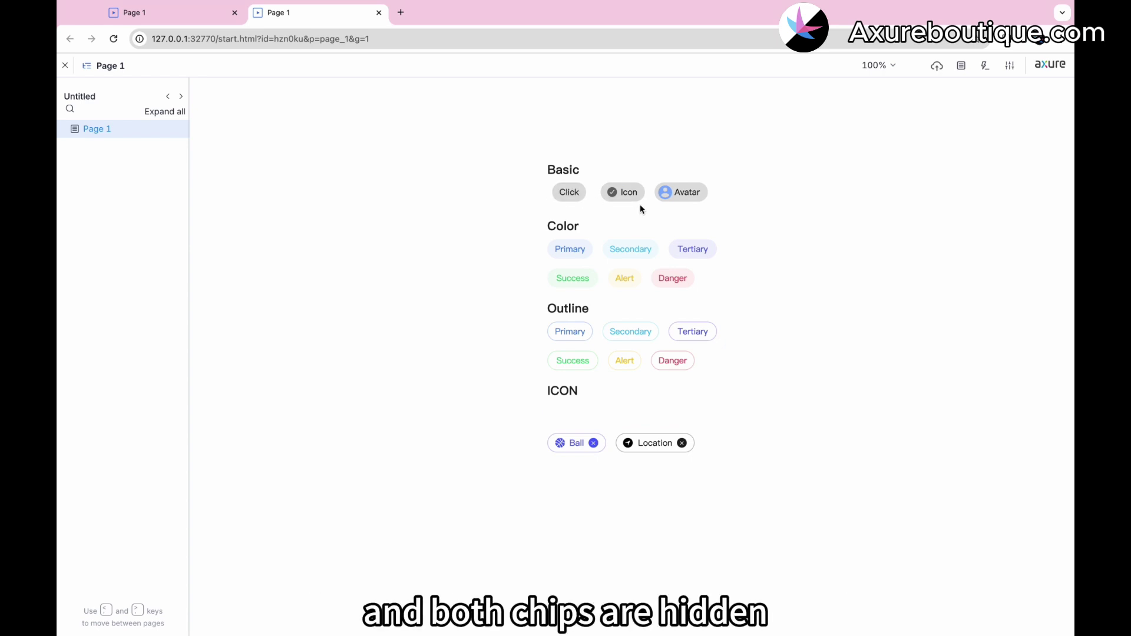
pyautogui.press('super+Tab')
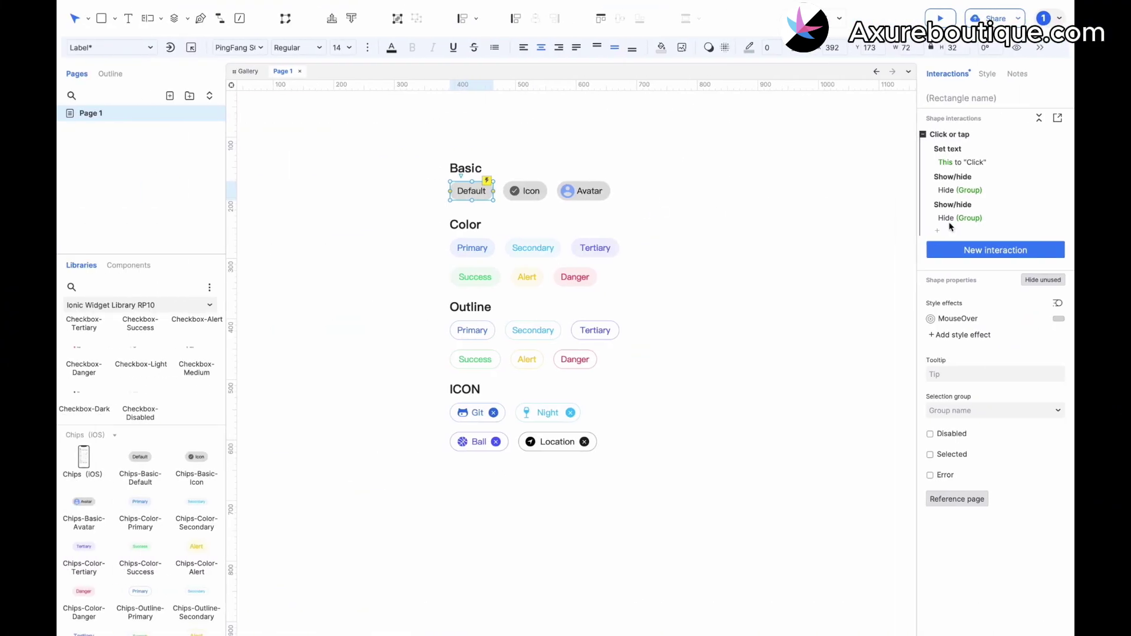
# - Add a Wait action of 2000 ms to the Default chip's click event
pyautogui.click(938, 230)
pyautogui.scroll(-5, 962, 416)
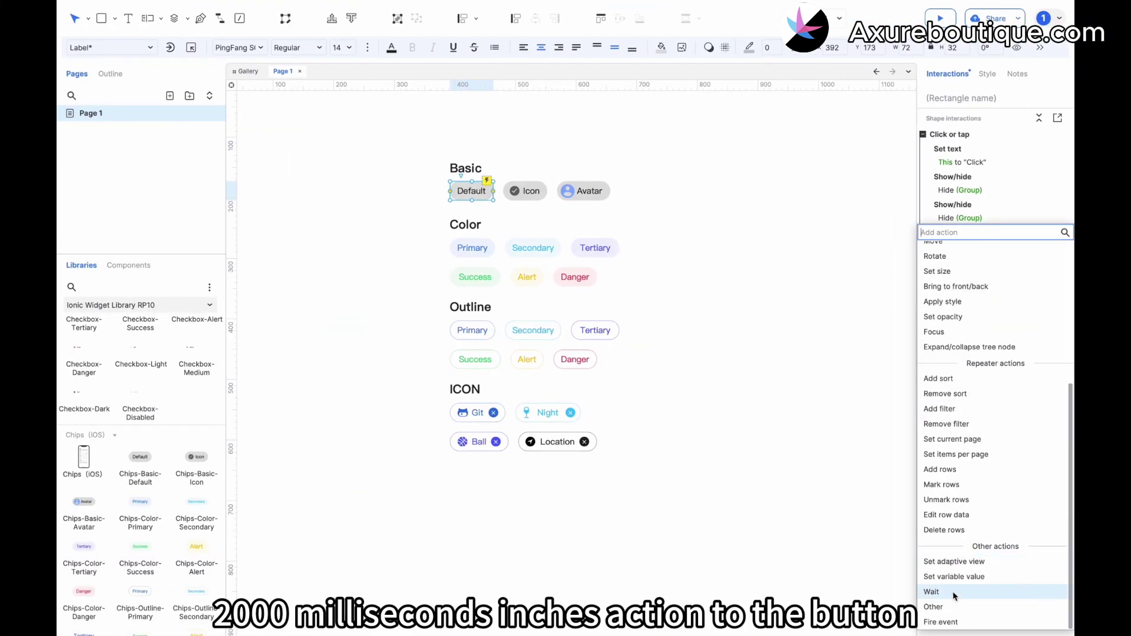
pyautogui.click(954, 593)
pyautogui.doubleClick(976, 277)
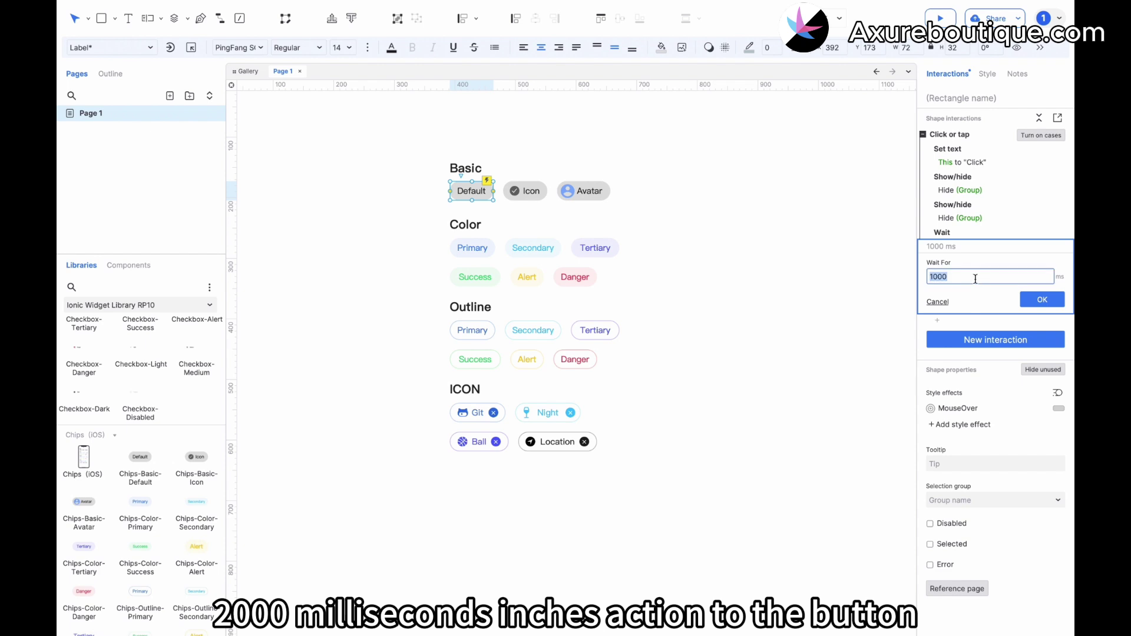
pyautogui.write('2000')
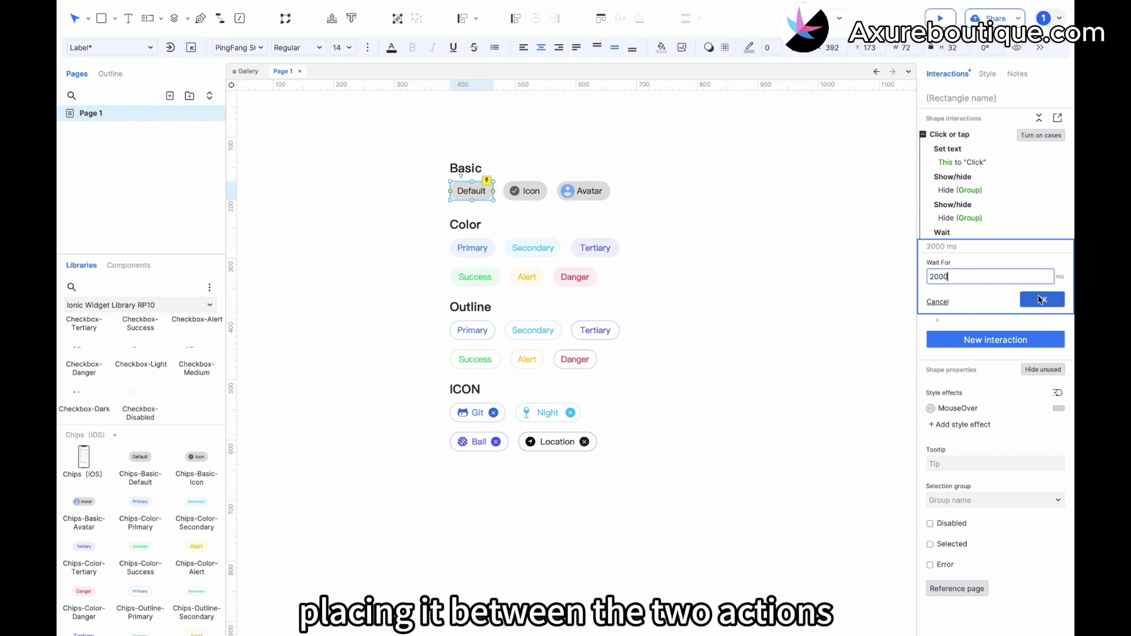
pyautogui.click(1040, 299)
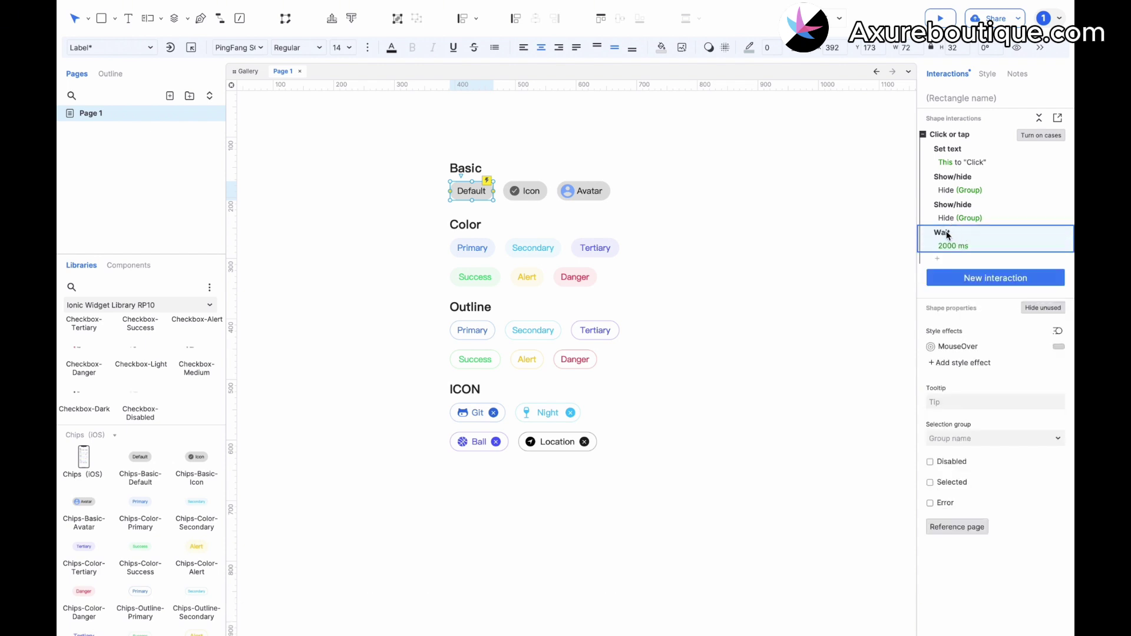
# - Move the Wait action directly after Set text and paste a copy of it between the two Show/hide actions
pyautogui.moveTo(948, 235); pyautogui.dragTo(958, 169)
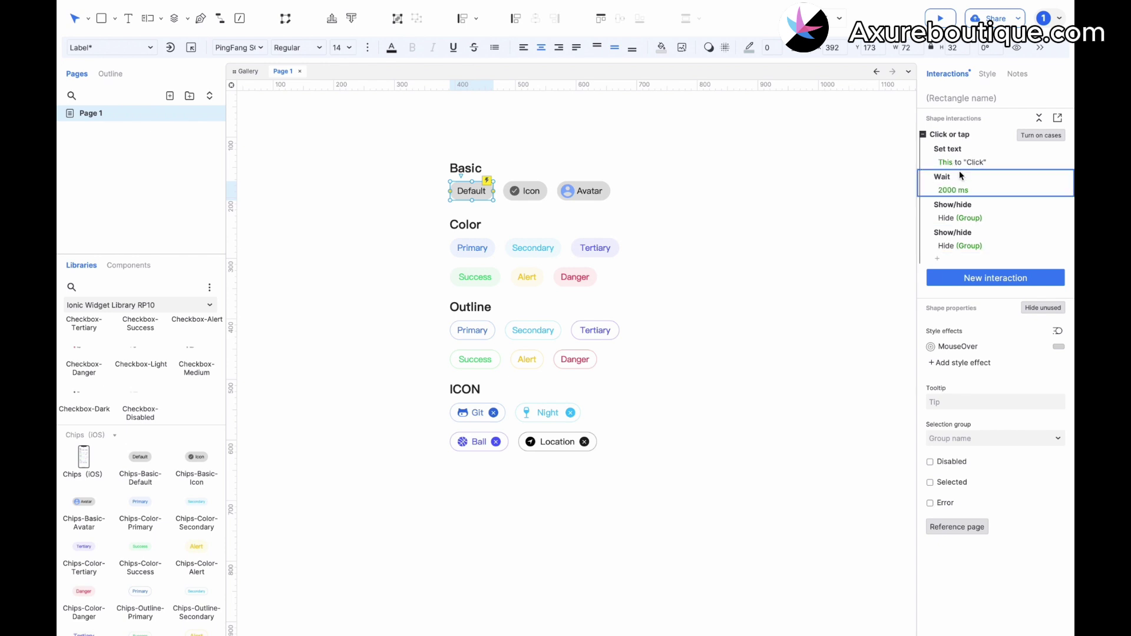
pyautogui.hotkey('ctrl', 'v')
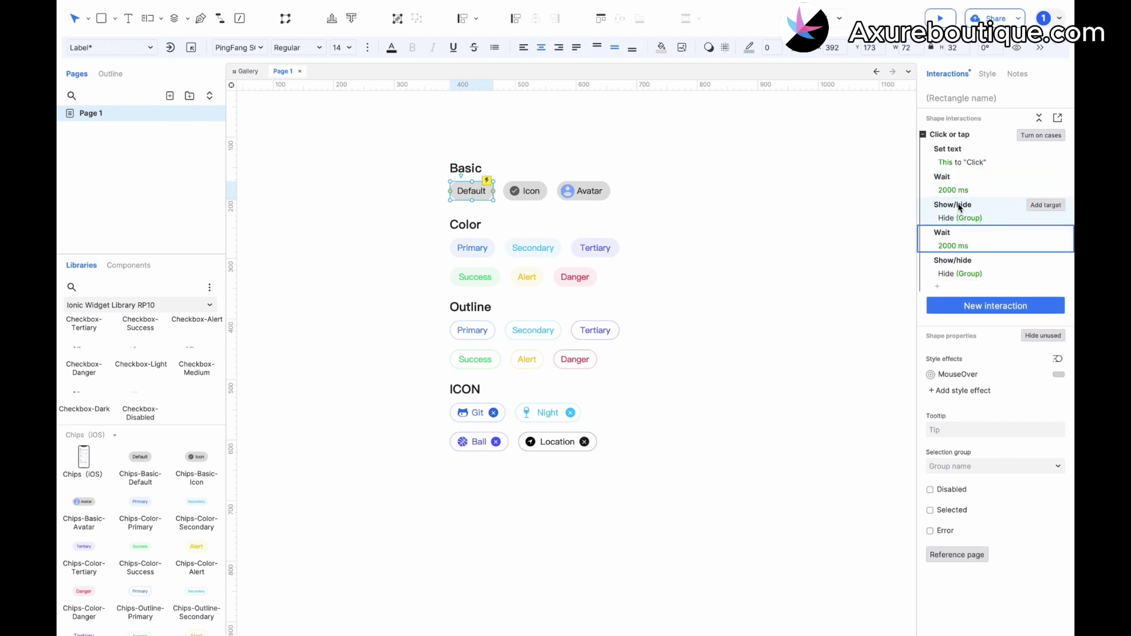
pyautogui.click(973, 150)
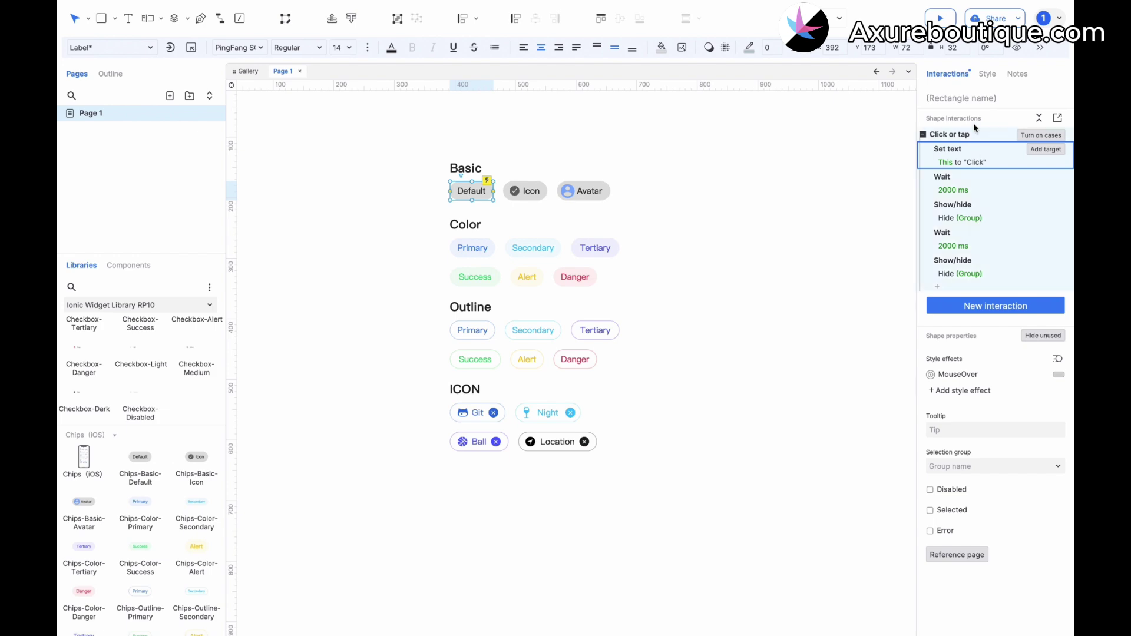
# - Preview the prototype again, test the Default chip's delayed click sequence, and return to Axure RP
pyautogui.click(942, 18)
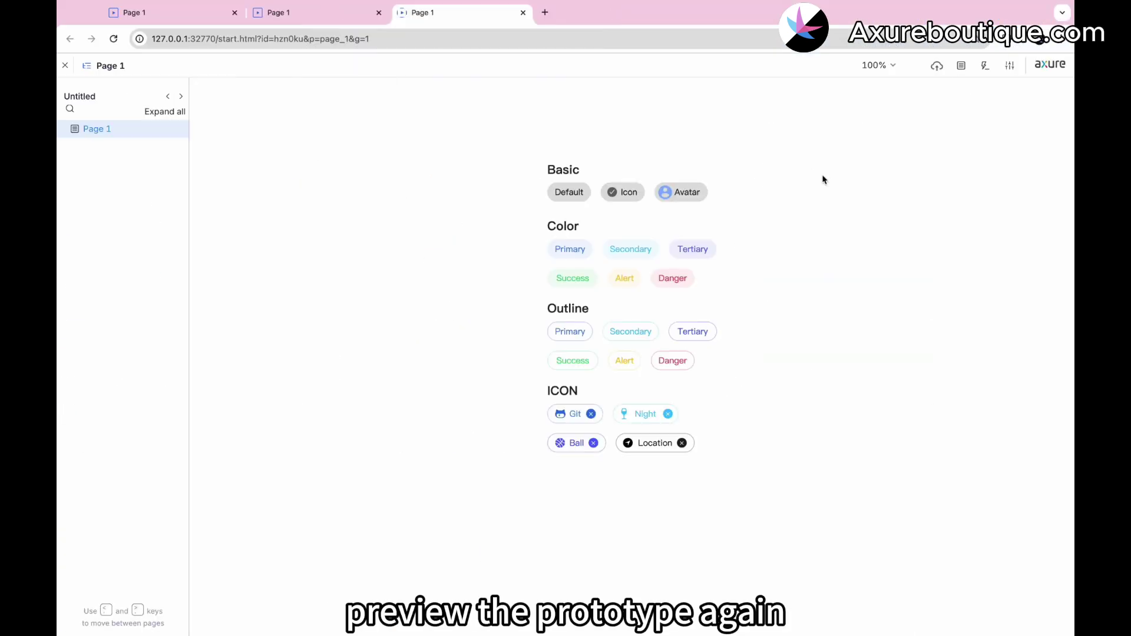
pyautogui.click(579, 200)
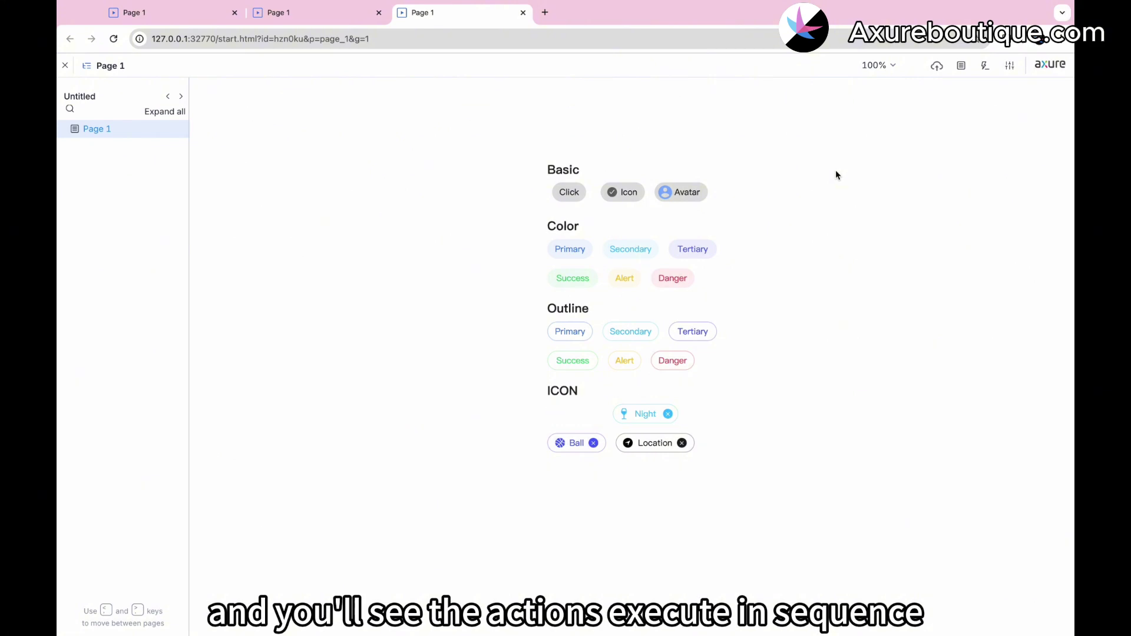
pyautogui.hotkey('ctrl', 'Left')
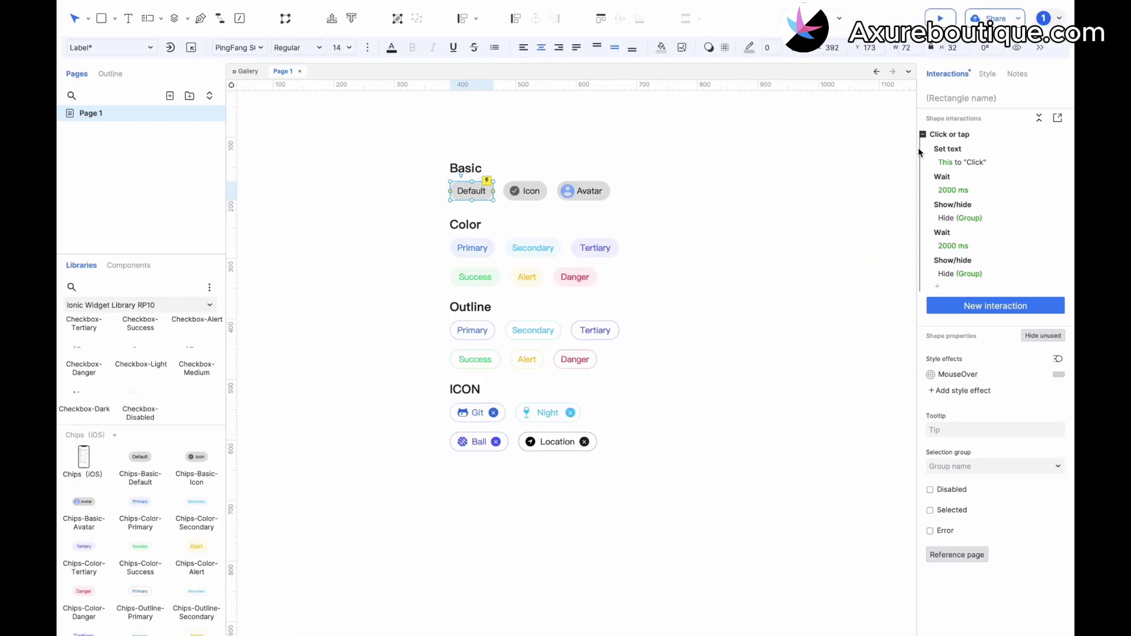
# - Add a Mouse enter event to the Default chip with a Move action shifting this widget by -20 in x
pyautogui.click(945, 135)
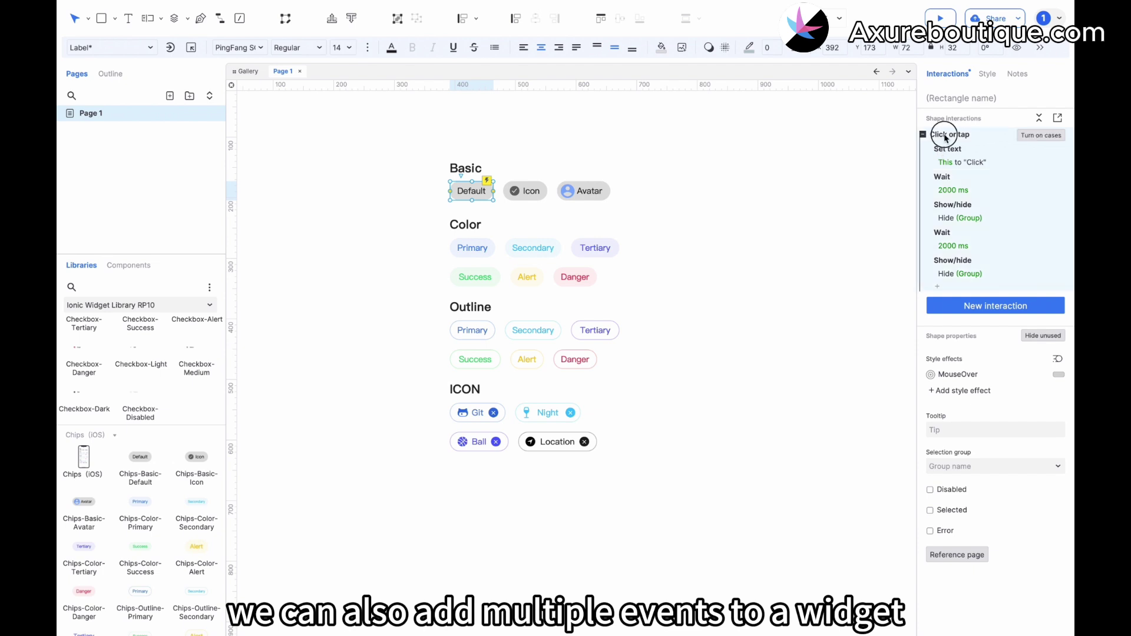
pyautogui.click(972, 306)
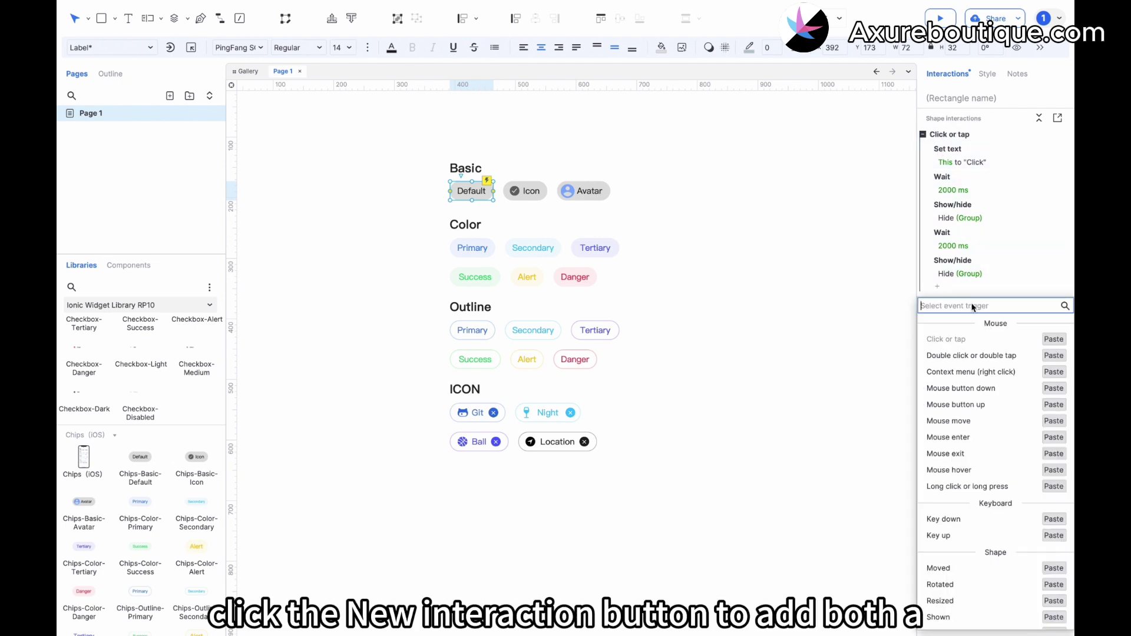
pyautogui.click(950, 437)
pyautogui.scroll(-2, 953, 494)
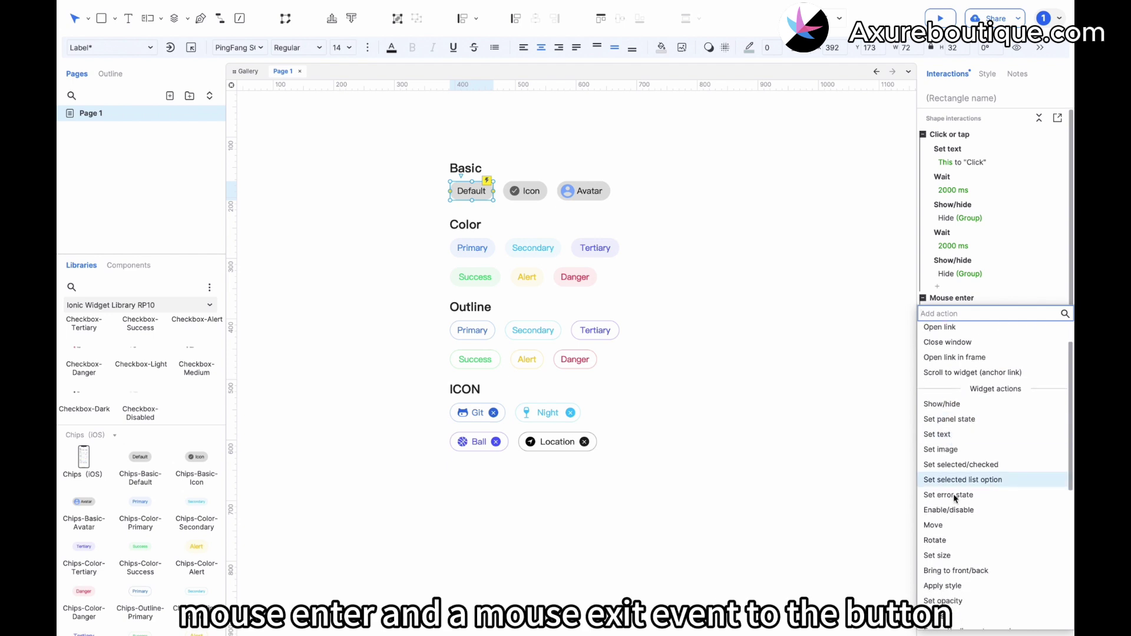
pyautogui.click(955, 525)
pyautogui.click(978, 376)
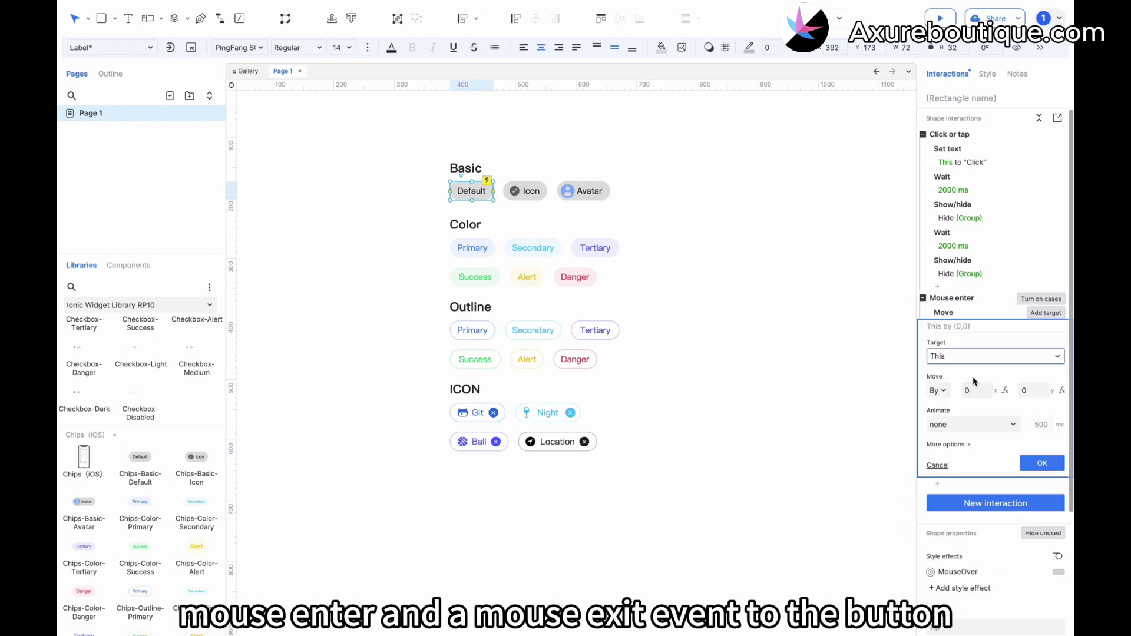
pyautogui.click(971, 390)
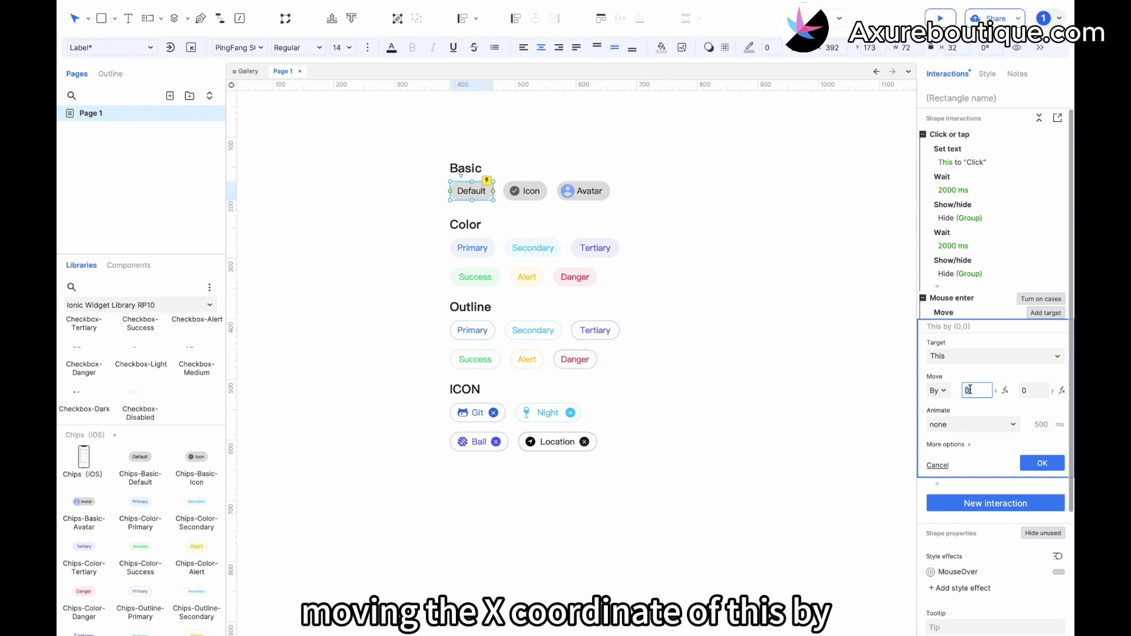
pyautogui.write('-20')
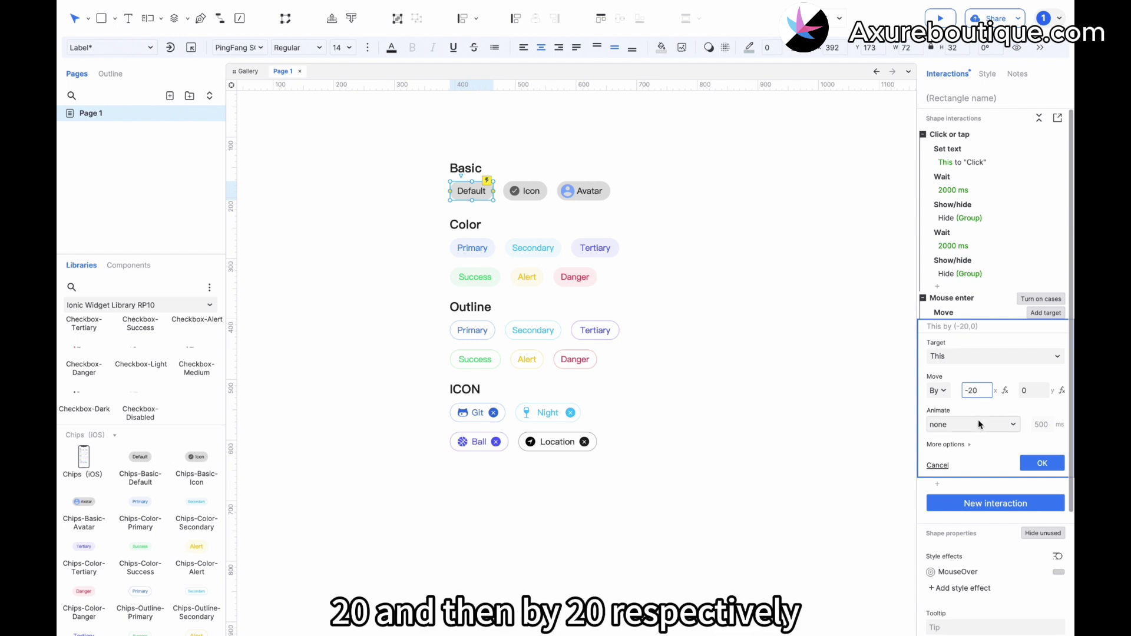
pyautogui.click(1041, 464)
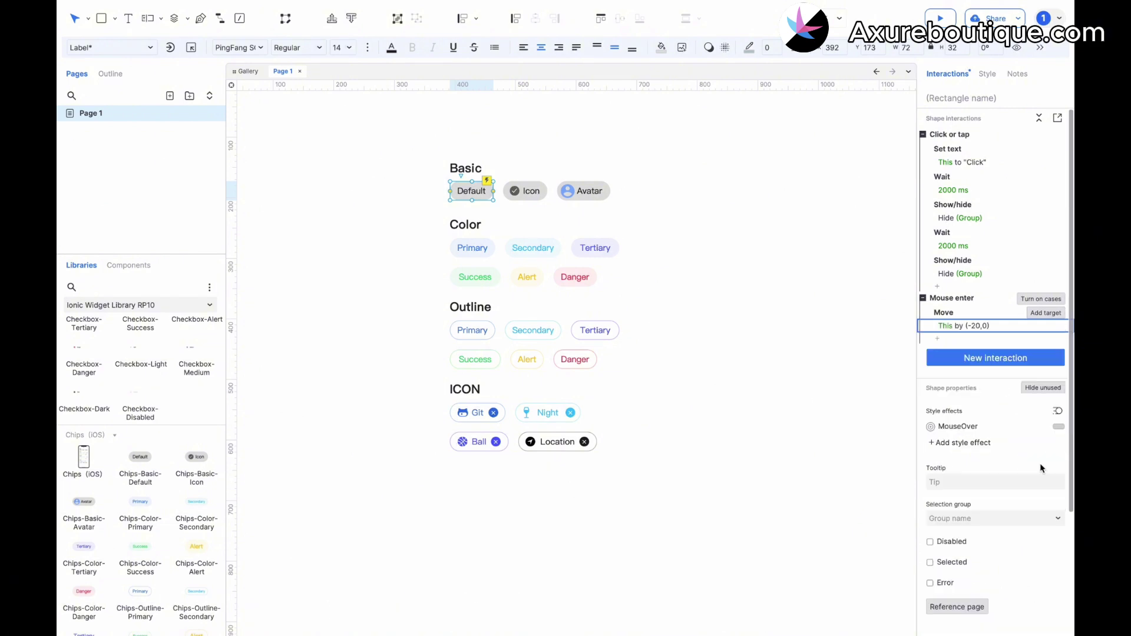
# - Paste the Move action into a new Mouse exit event on the Default chip and set its x offset to 20
pyautogui.click(968, 358)
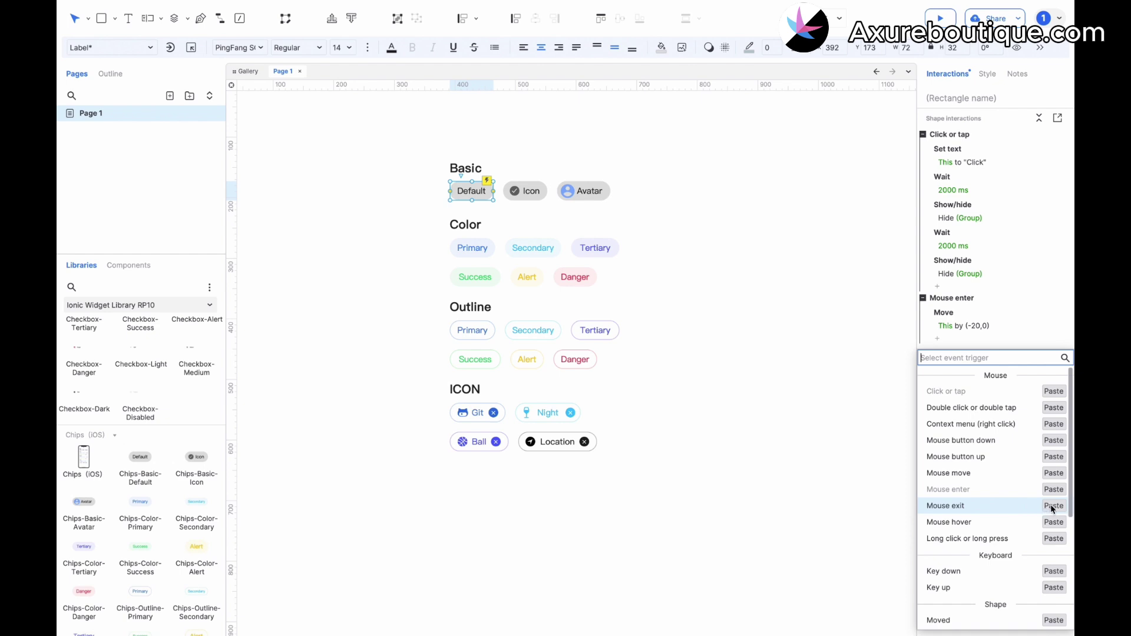
pyautogui.click(1053, 506)
pyautogui.click(963, 378)
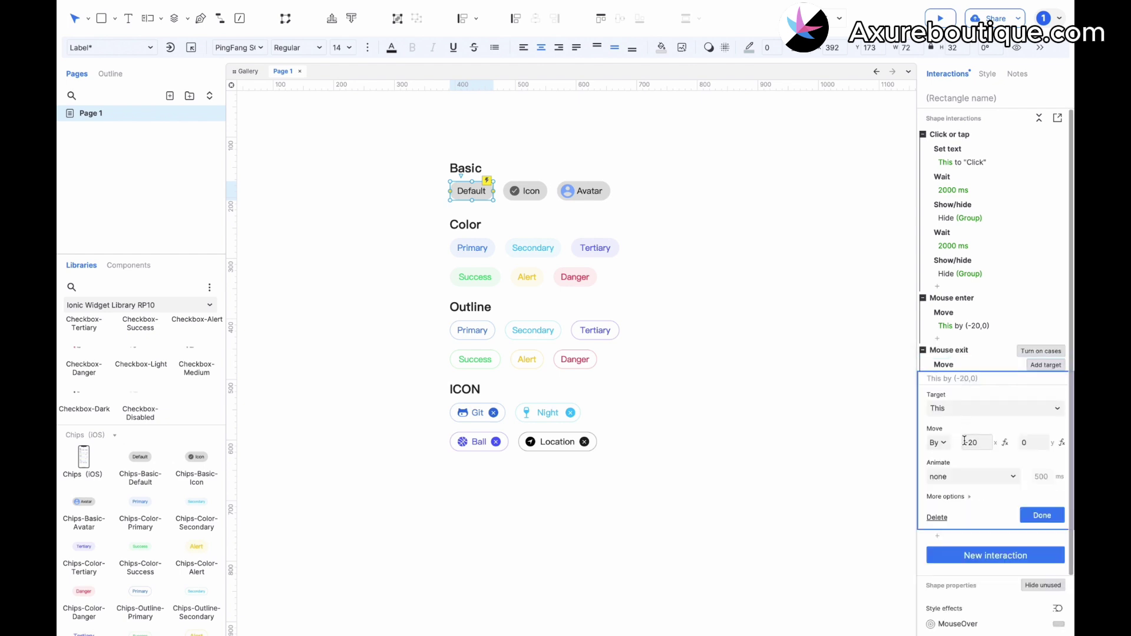
pyautogui.click(971, 443)
pyautogui.write('20')
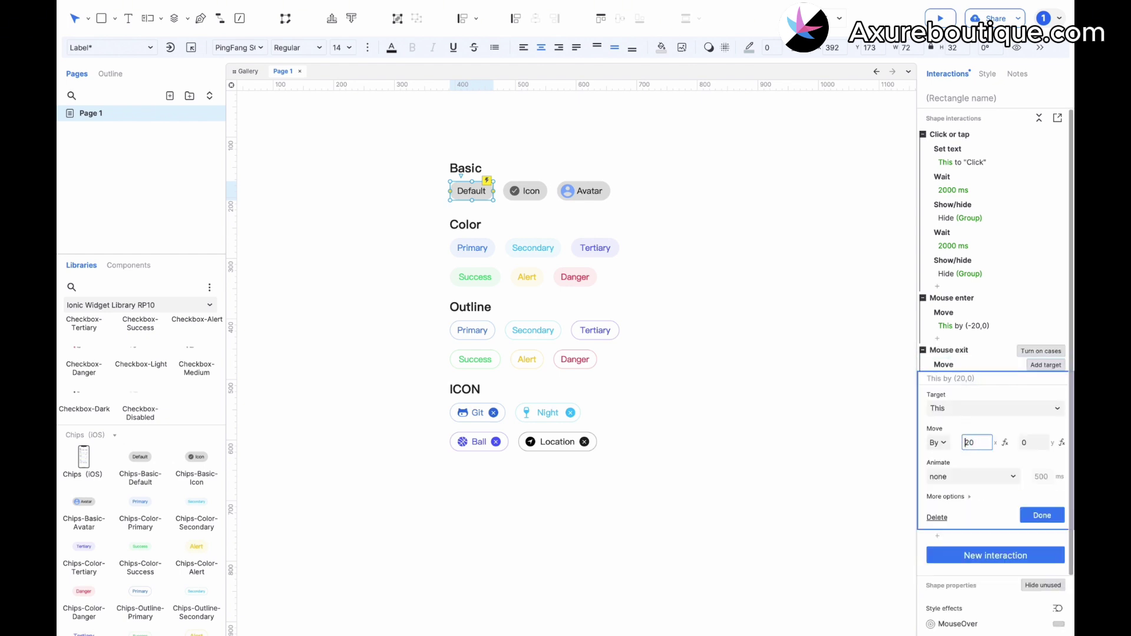
pyautogui.click(1041, 515)
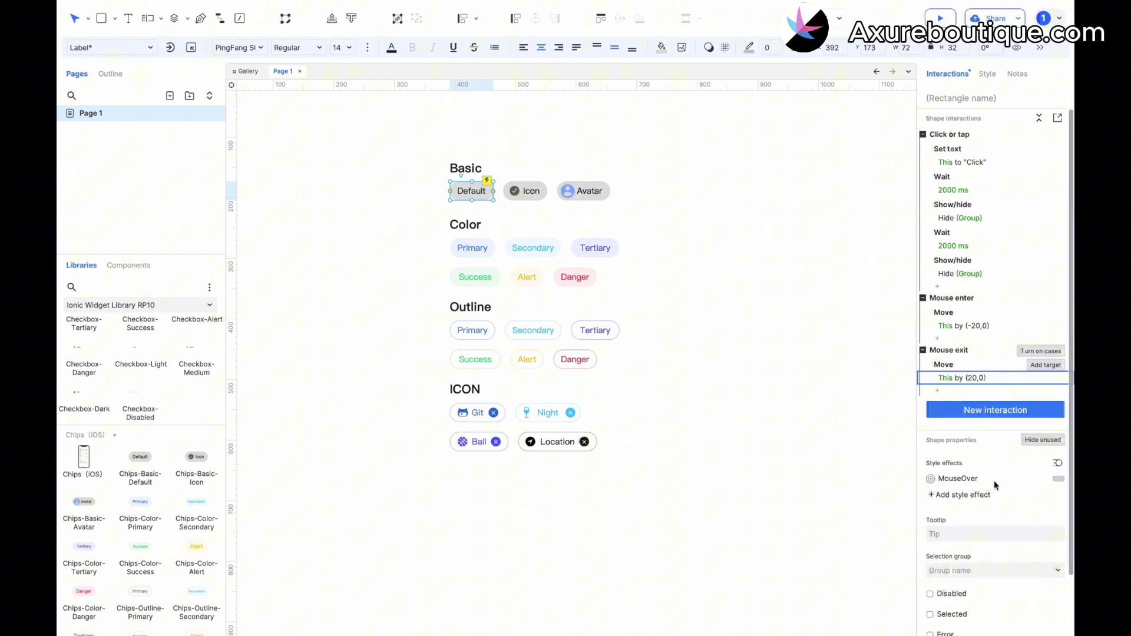
# - Preview the prototype, test the Default chip's mouse enter and exit movement, and return to Axure RP
pyautogui.click(940, 21)
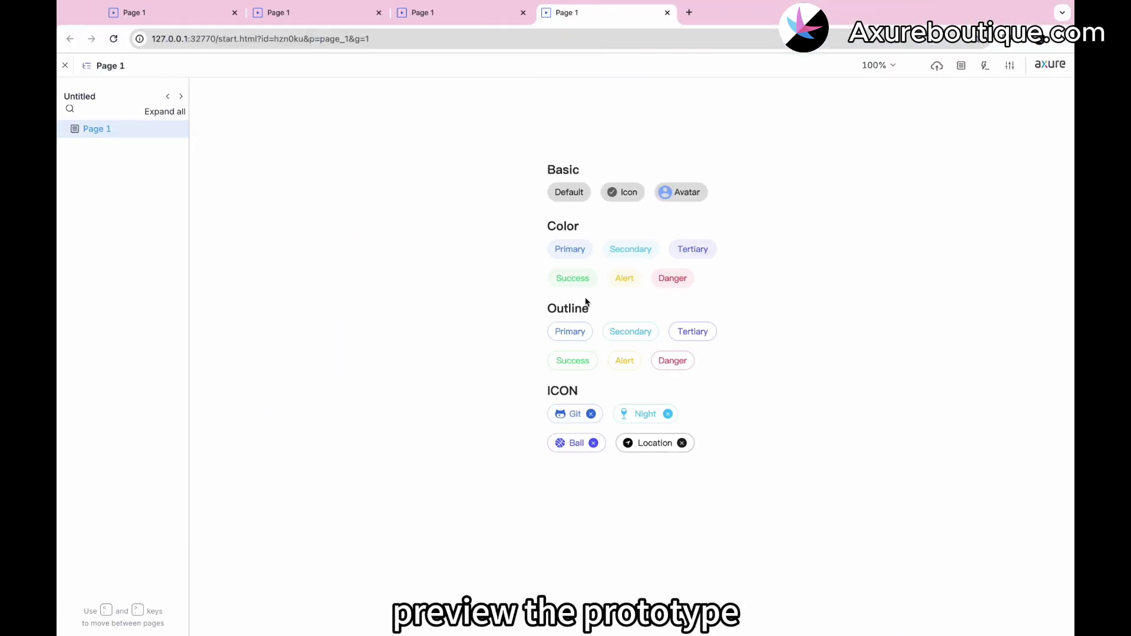
pyautogui.click(576, 200)
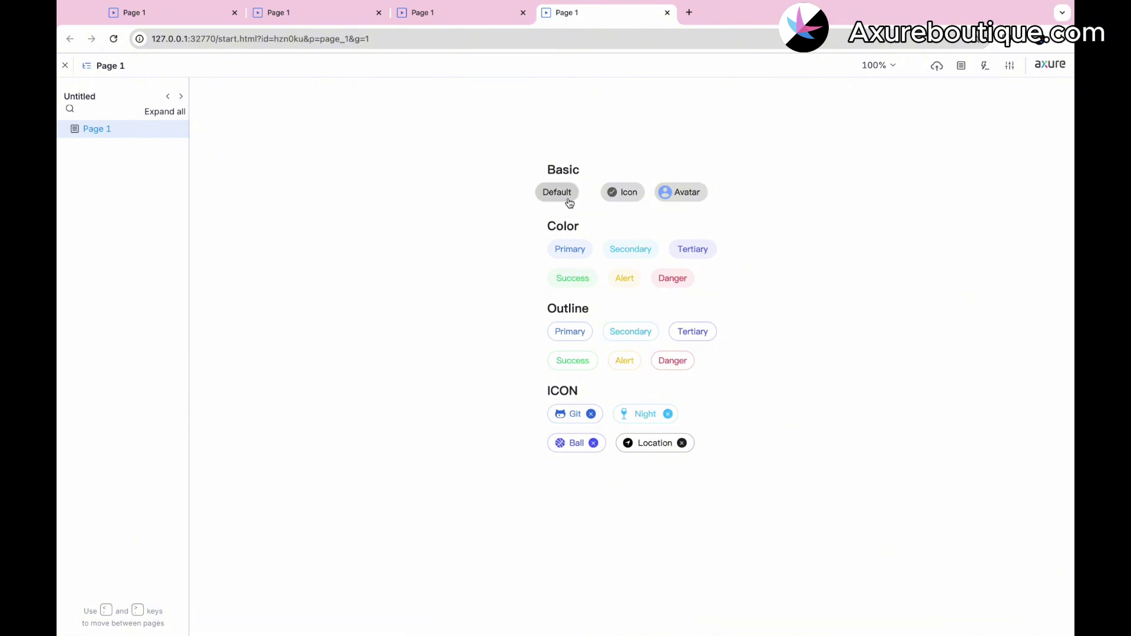
pyautogui.press('super+Tab')
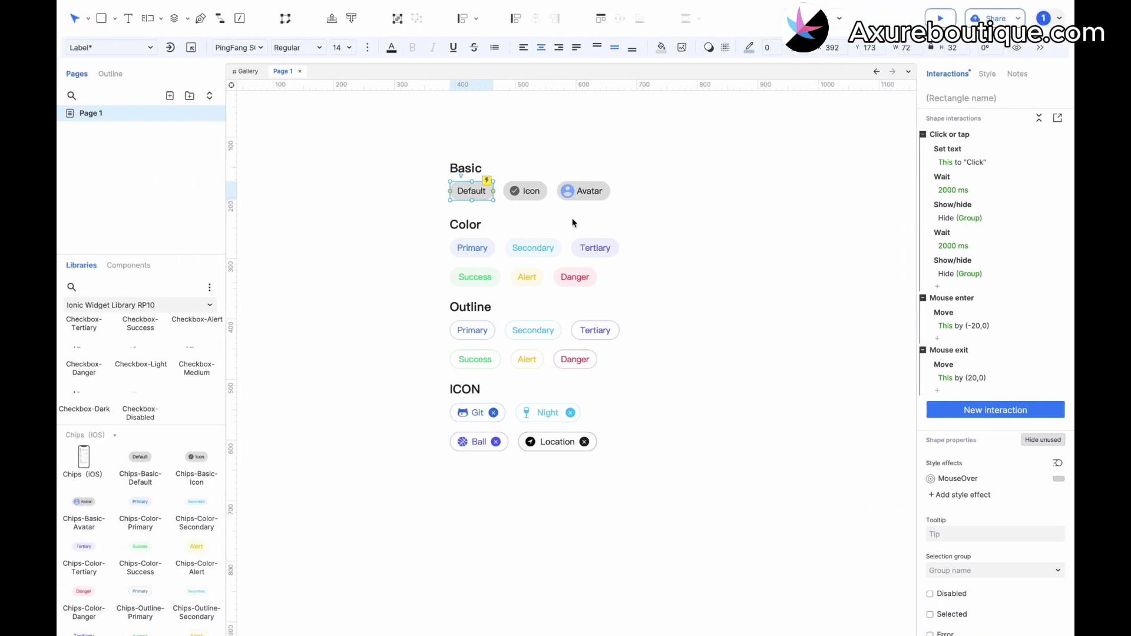
# - Turn on cases for the Default chip's Click or tap event and delete all Wait and Show/hide actions from Case 1
pyautogui.moveTo(1029, 136)
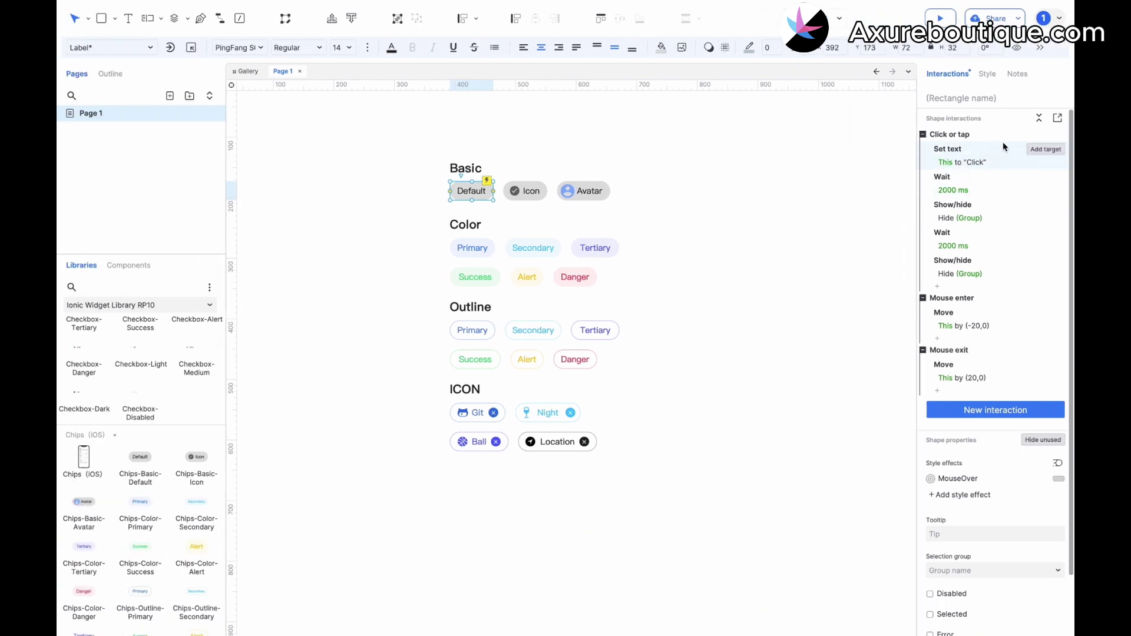
pyautogui.click(1029, 136)
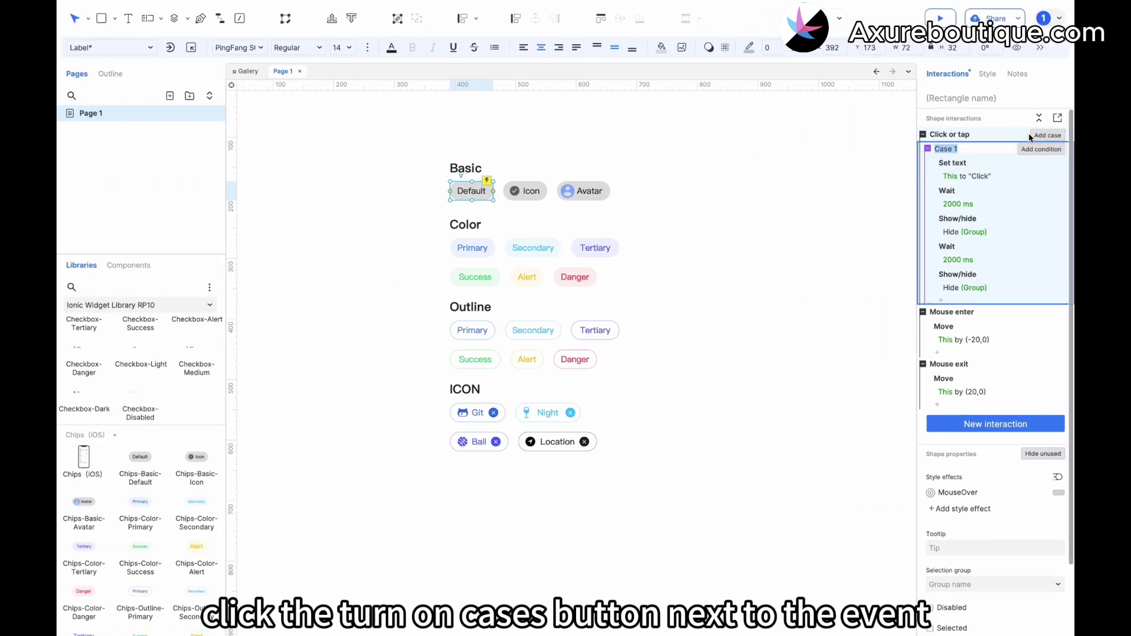
pyautogui.click(969, 197)
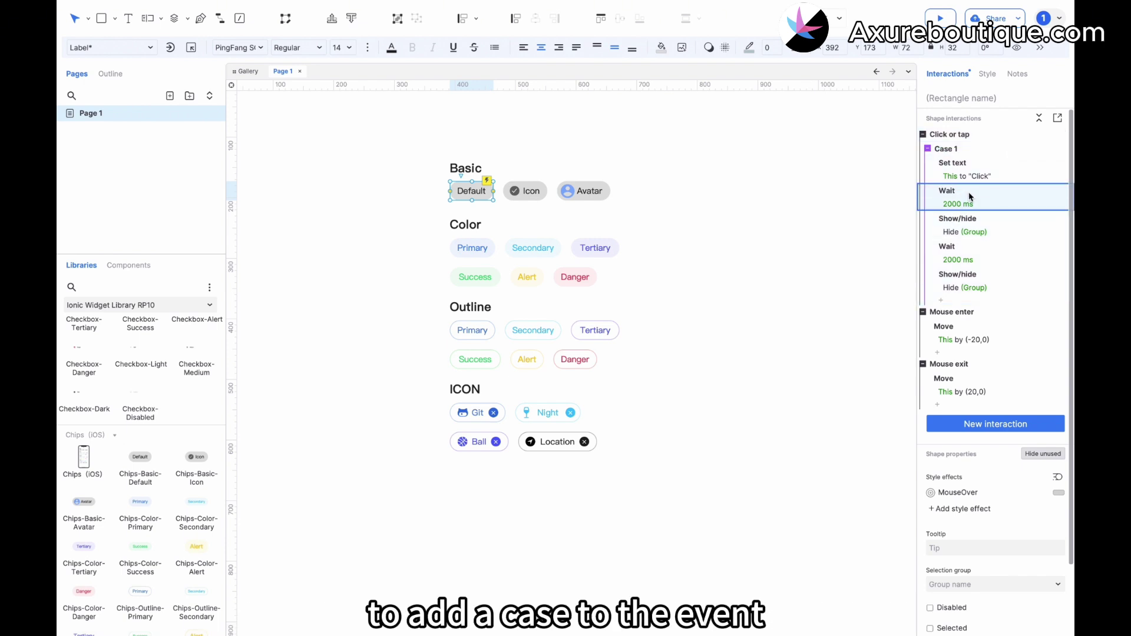
pyautogui.keyDown('shift'); pyautogui.click(966, 272); pyautogui.keyUp('shift')
pyautogui.press('Delete')
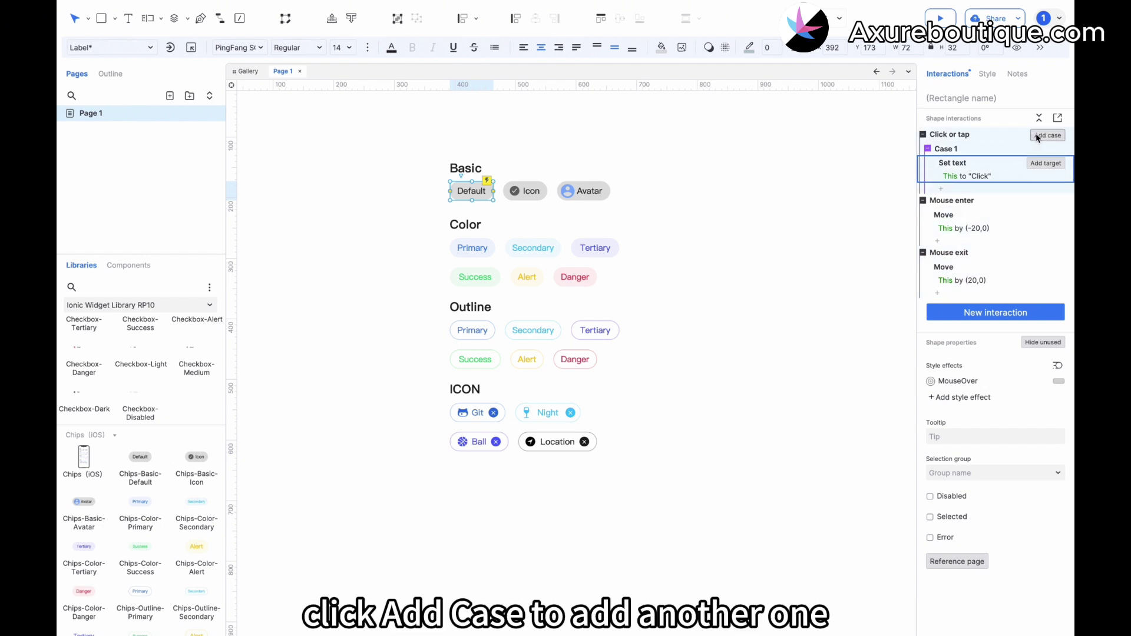
# - Add a second case to the Click or tap event with a Set text action changing this widget's text to "Click 2"
pyautogui.click(1035, 134)
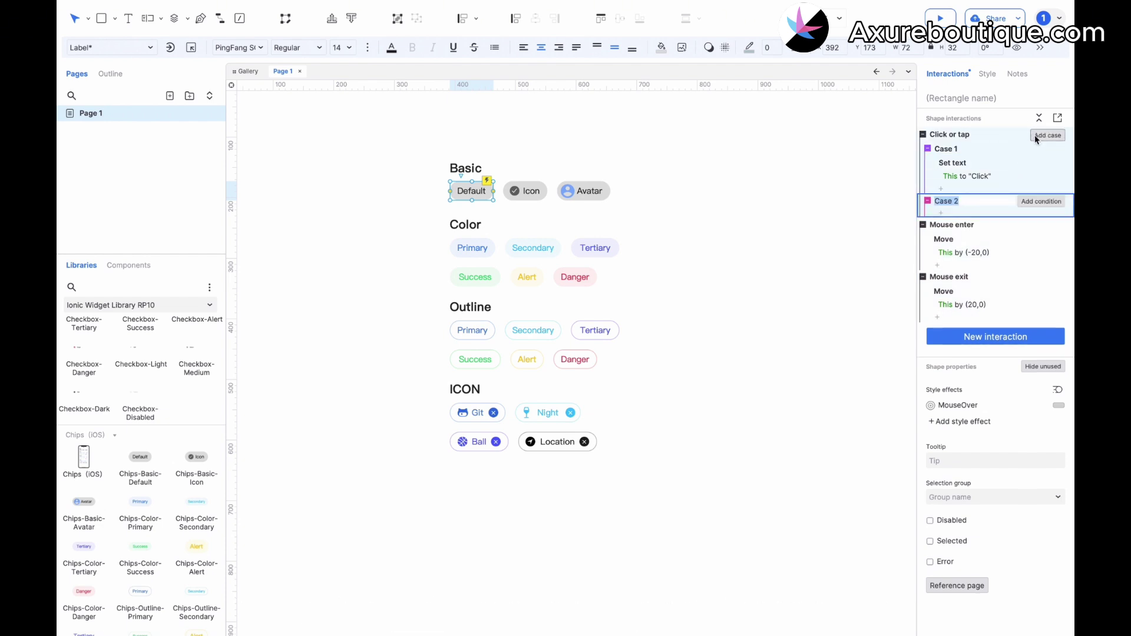
pyautogui.click(942, 213)
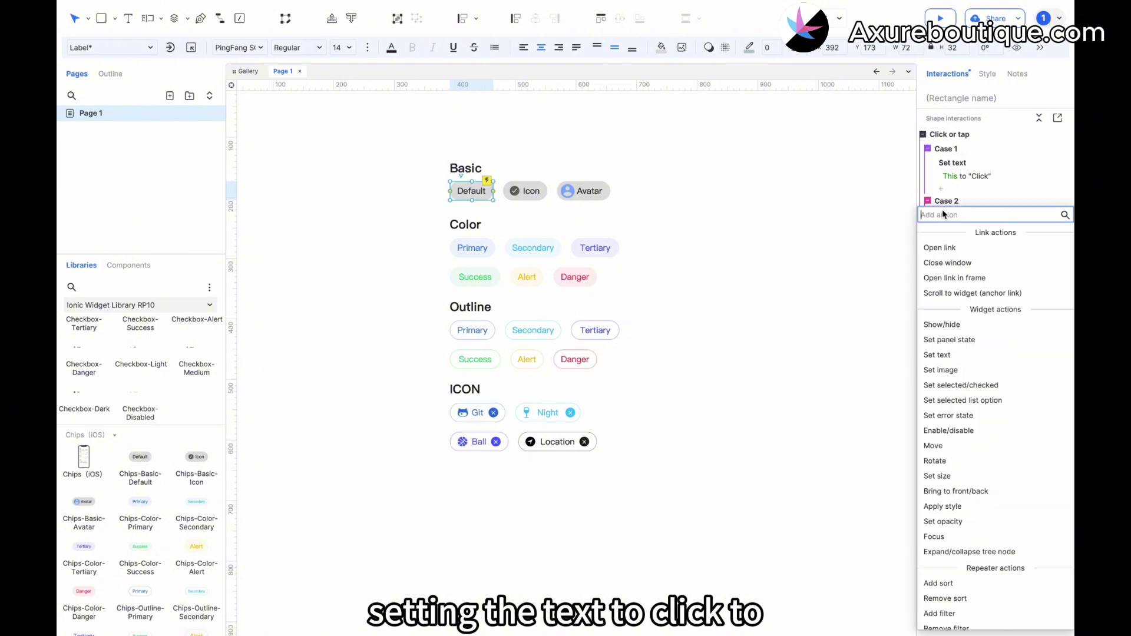
pyautogui.click(942, 355)
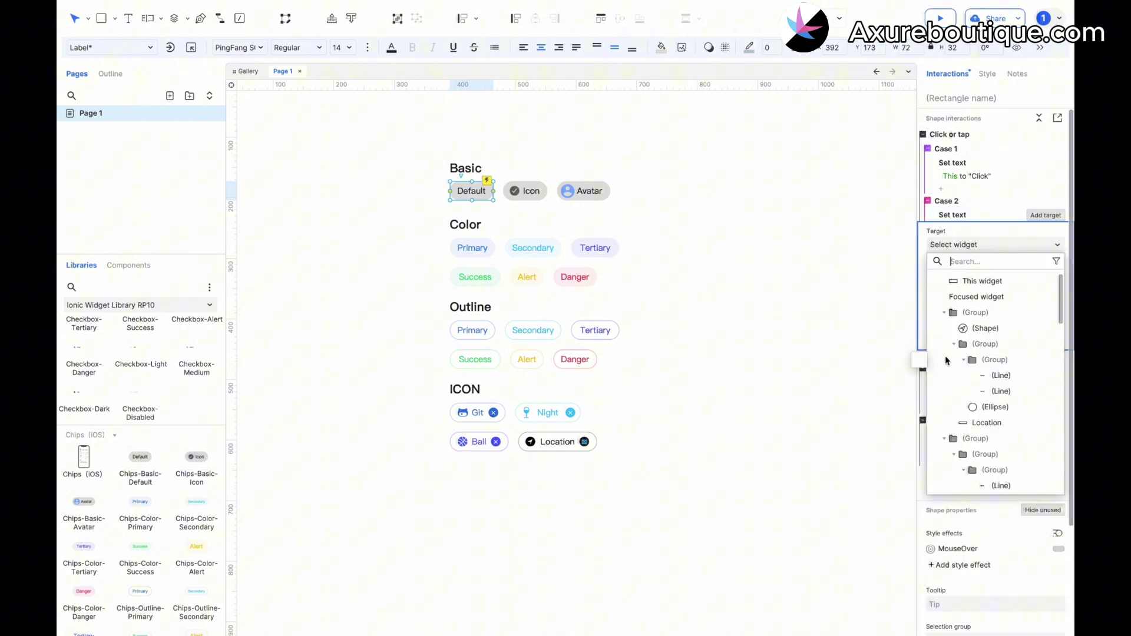
pyautogui.click(982, 288)
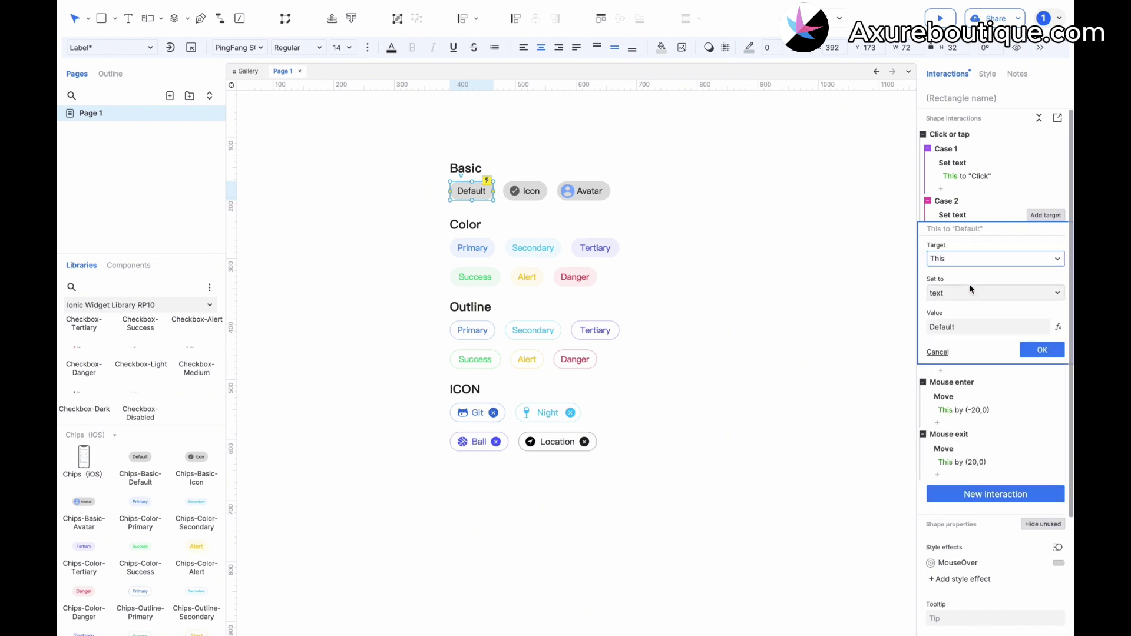
pyautogui.doubleClick(954, 326)
pyautogui.write('Click 2')
pyautogui.click(1042, 350)
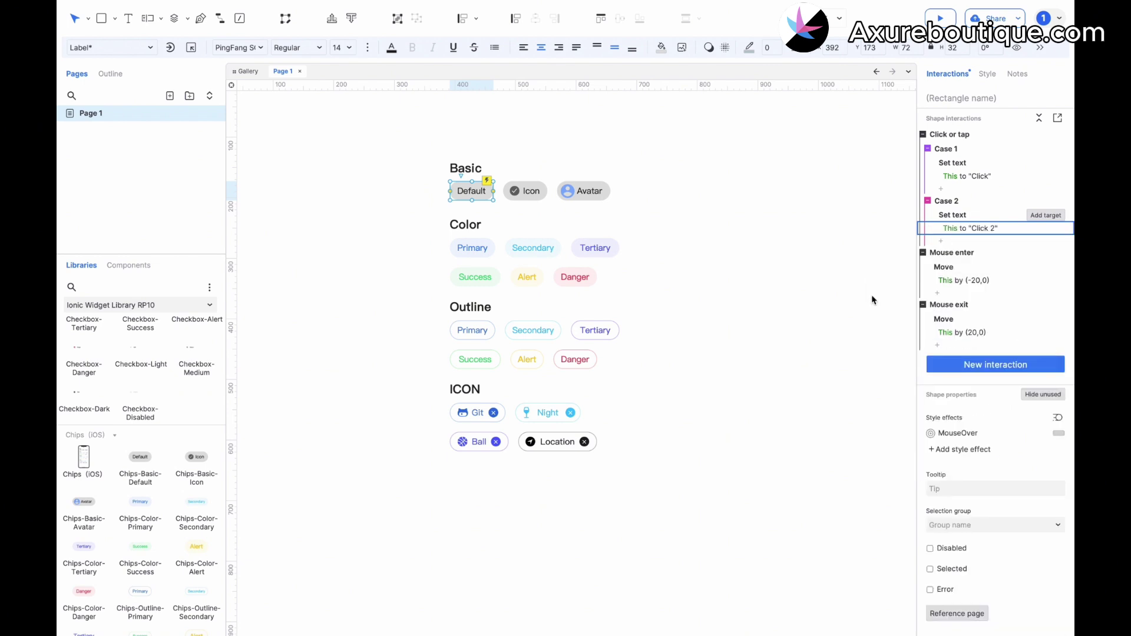
# - Preview the prototype, run Case 2 and Case 1 from the Default chip, and return to Axure RP
pyautogui.click(940, 18)
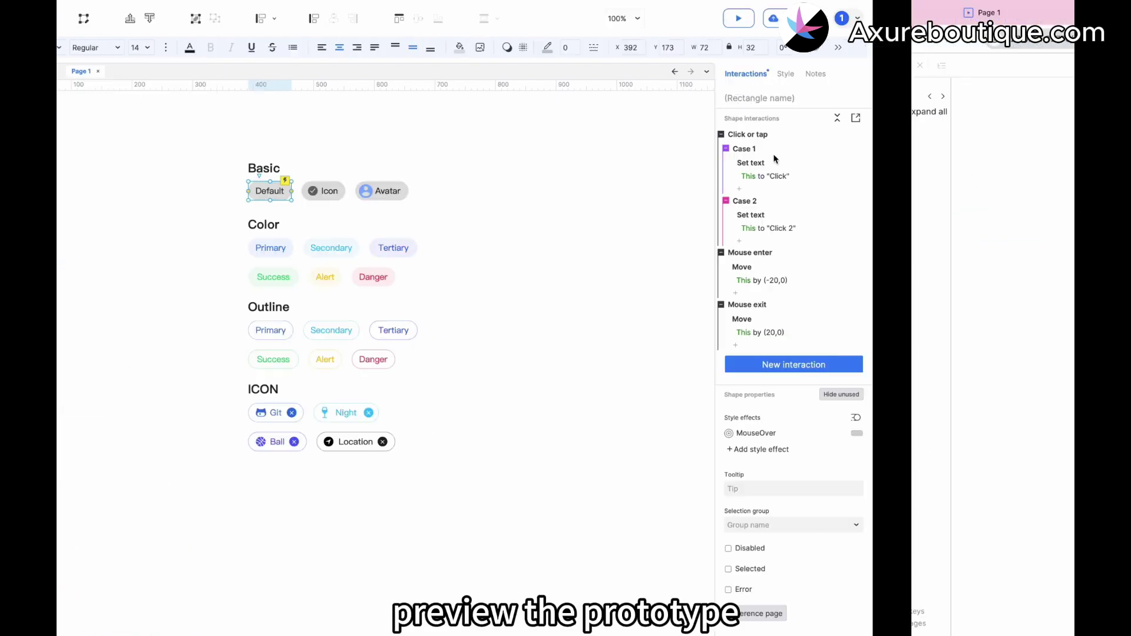
pyautogui.click(572, 196)
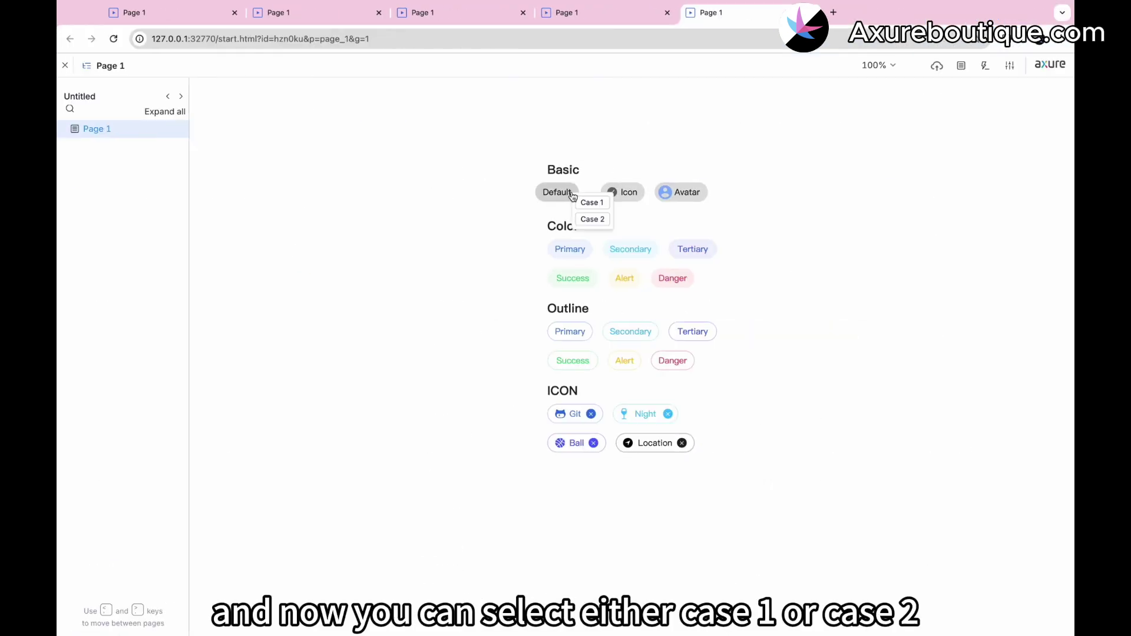
pyautogui.click(592, 219)
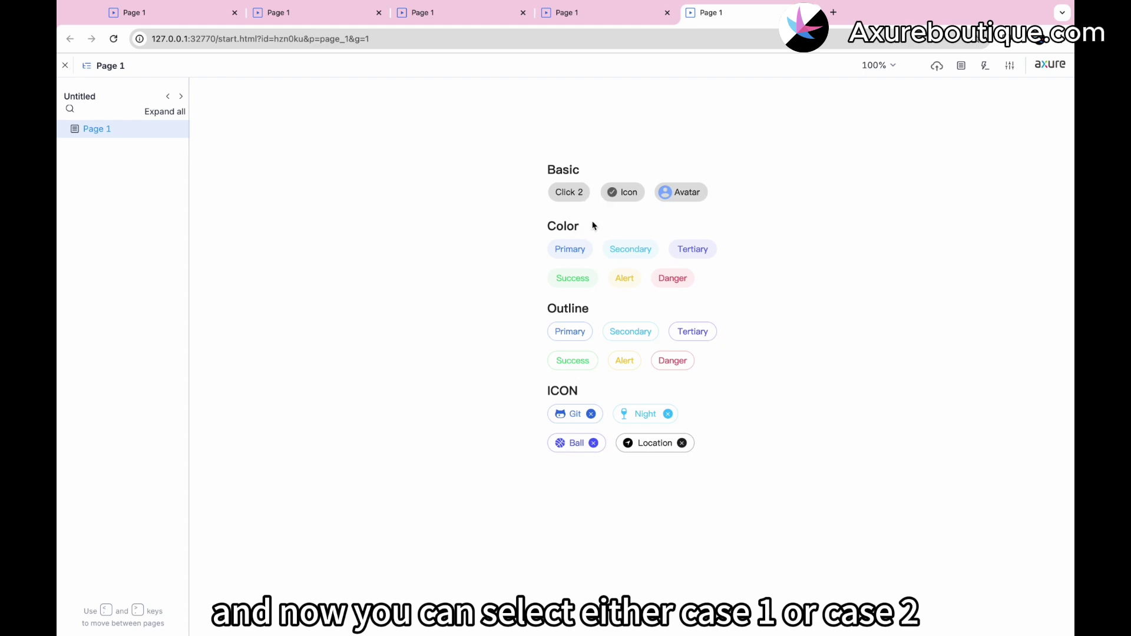
pyautogui.click(575, 194)
pyautogui.click(593, 202)
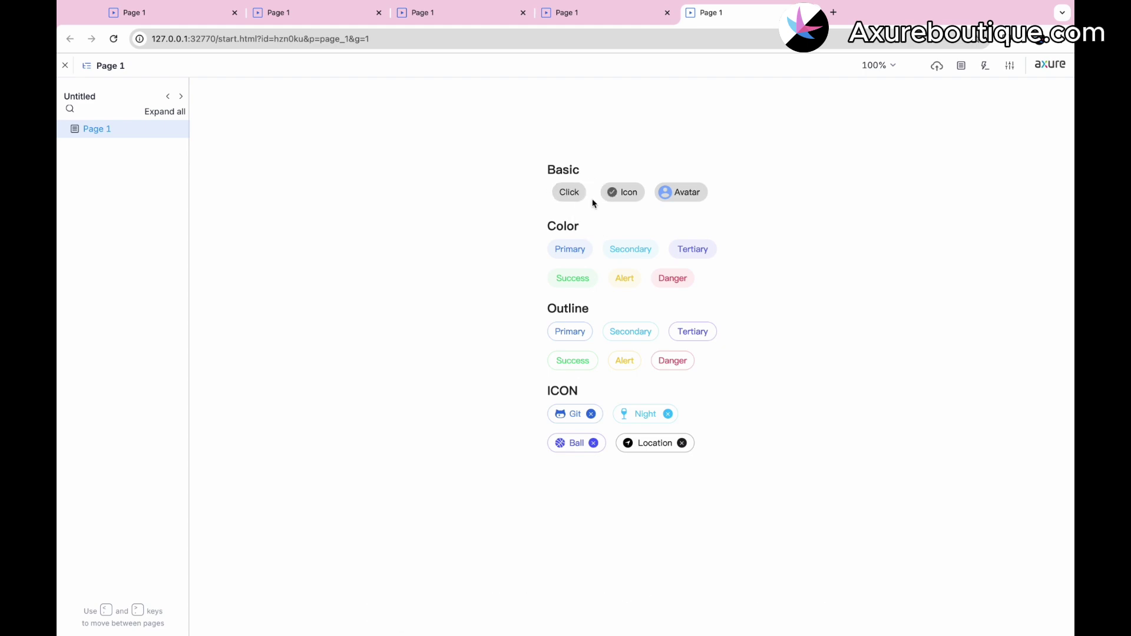
pyautogui.hotkey('ctrl', 'Left')
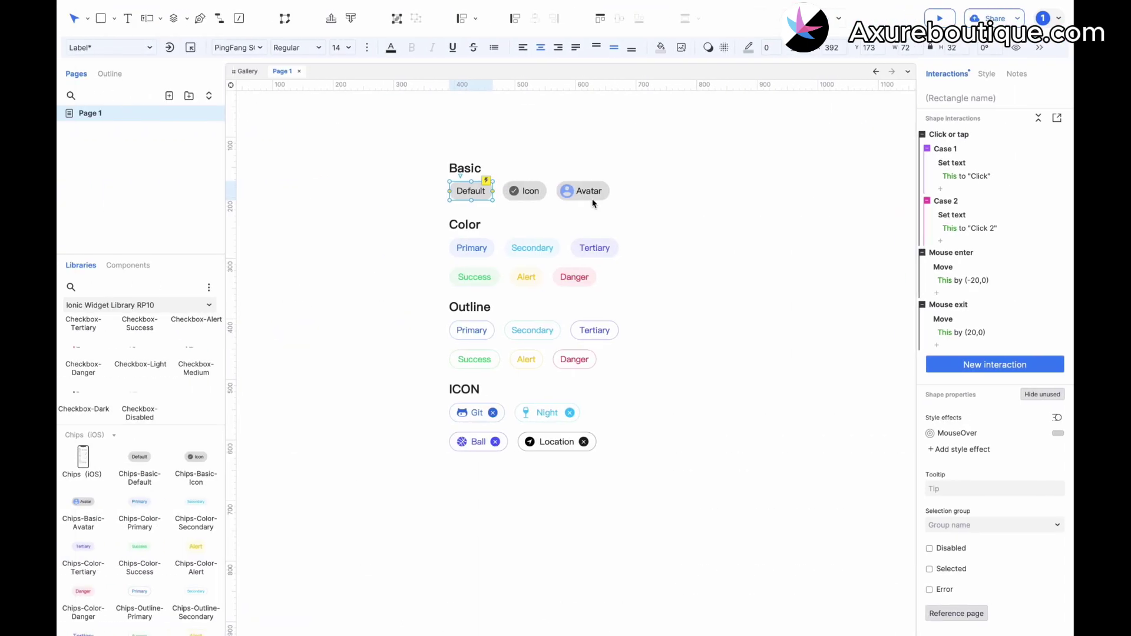
# - Delete the Mouse enter and Mouse exit events from the Default chip
pyautogui.click(958, 255)
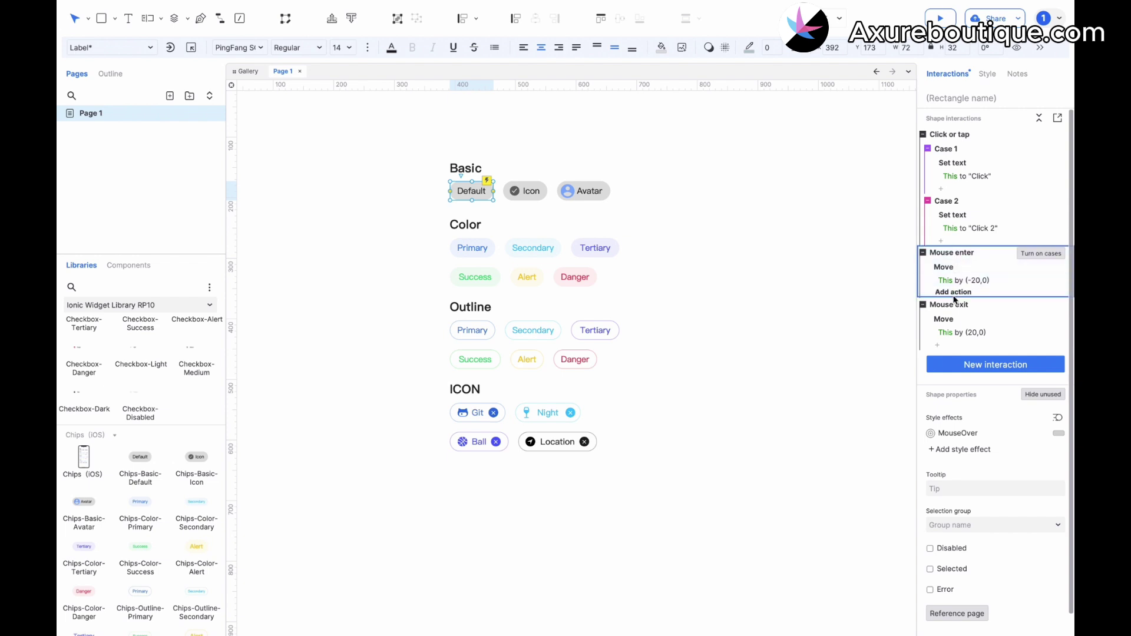
pyautogui.keyDown('shift'); pyautogui.click(953, 305); pyautogui.keyUp('shift')
pyautogui.press('Delete')
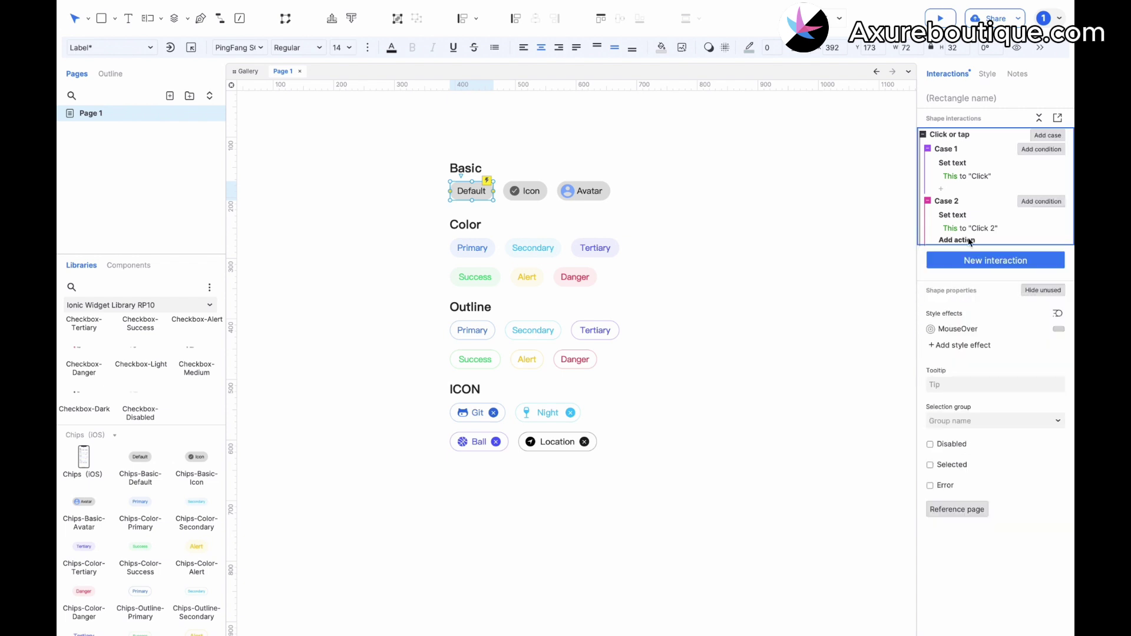
# - Name Case 1 "Change text to Click" and add a condition that the text on this widget equals "Default"
pyautogui.click(1031, 151)
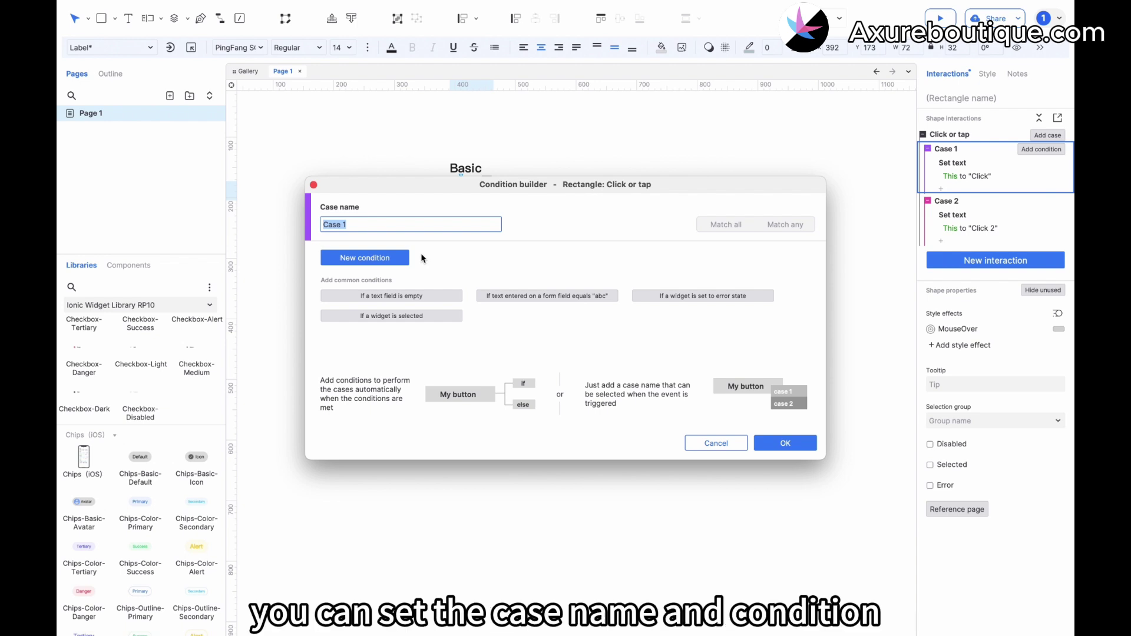
pyautogui.write('Change text to Click')
pyautogui.click(387, 259)
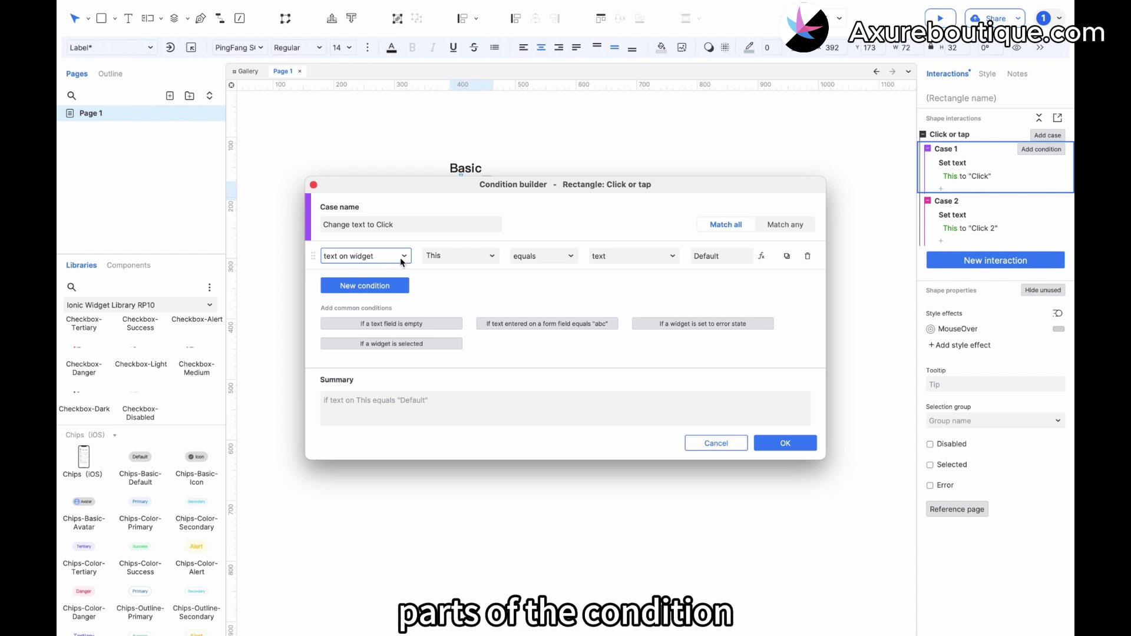
# - Examine the condition's available choices for compared property, target widget, operator and comparison value
pyautogui.click(404, 259)
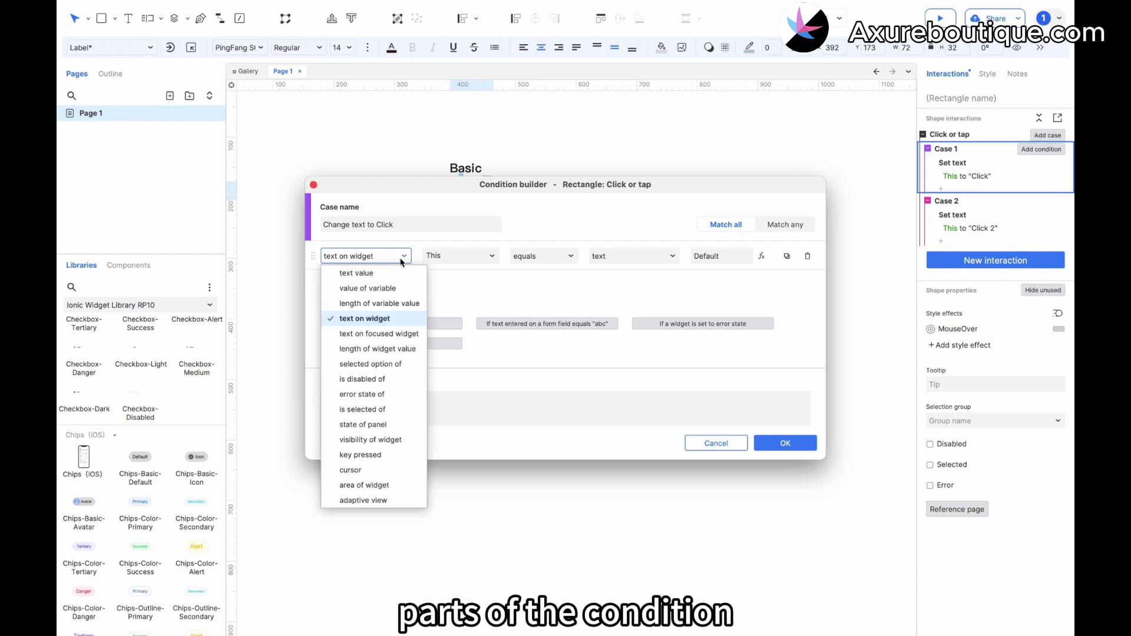
pyautogui.click(379, 319)
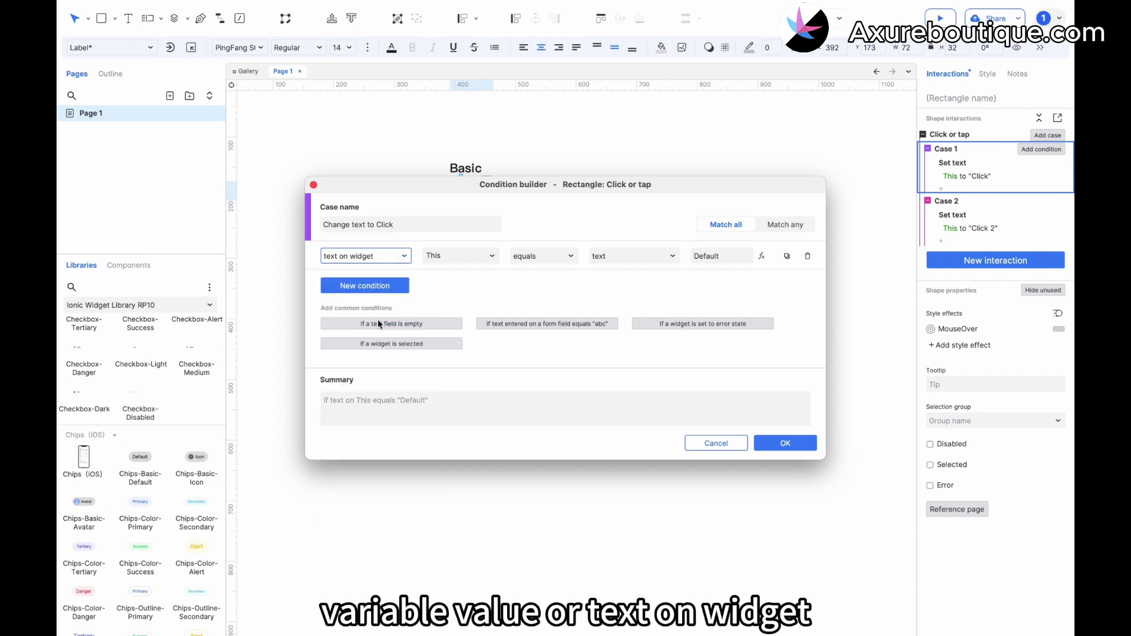
pyautogui.click(461, 258)
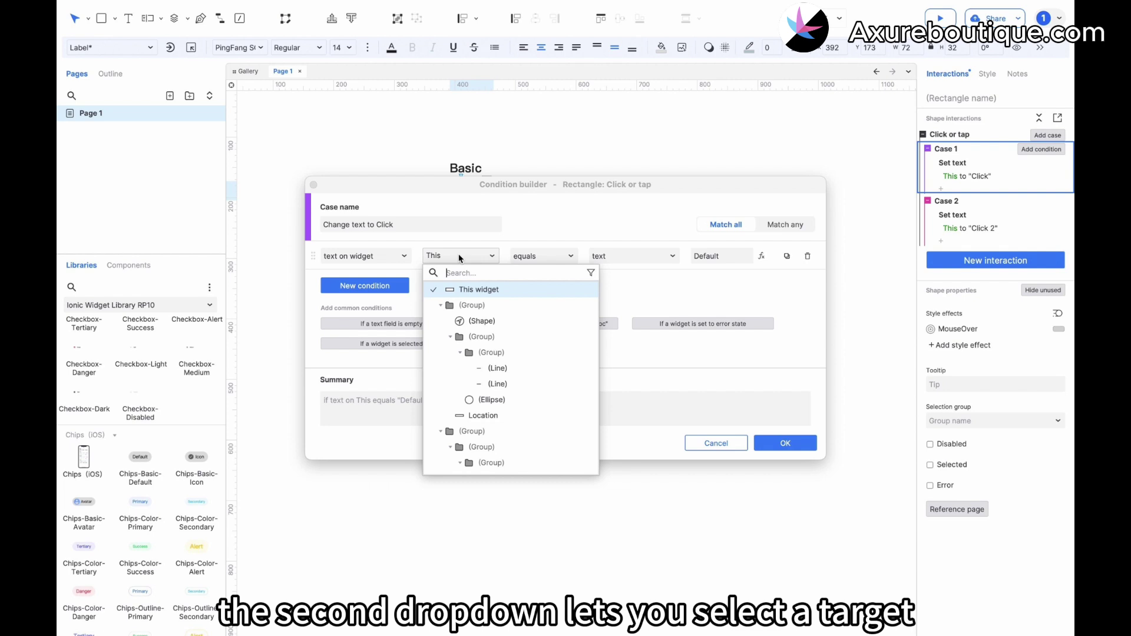
pyautogui.click(534, 255)
pyautogui.click(538, 256)
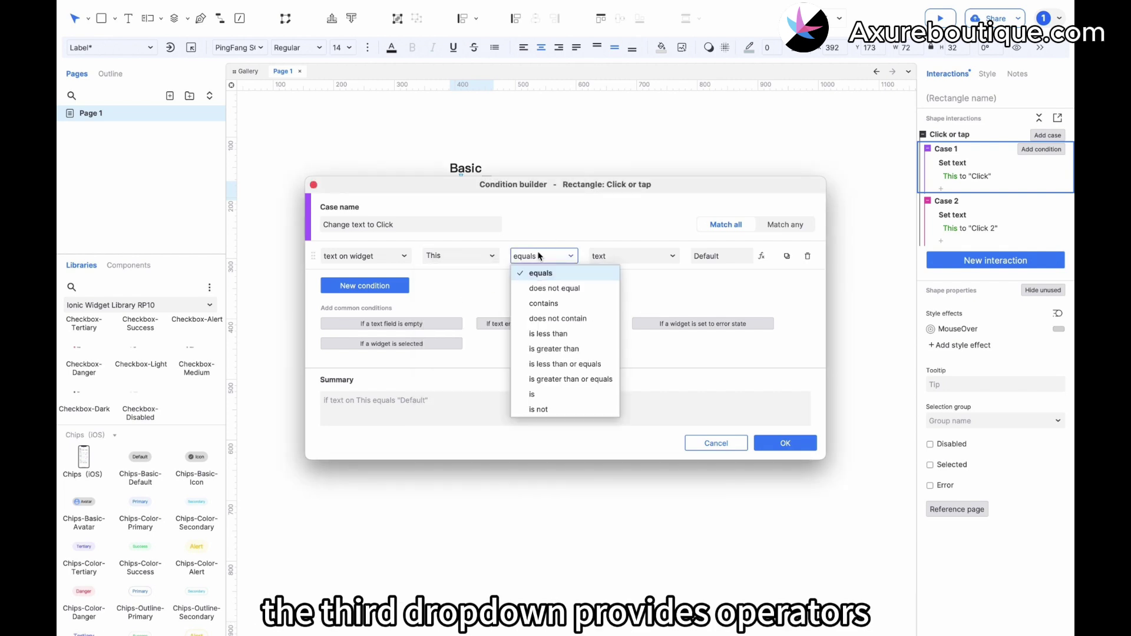
pyautogui.click(541, 273)
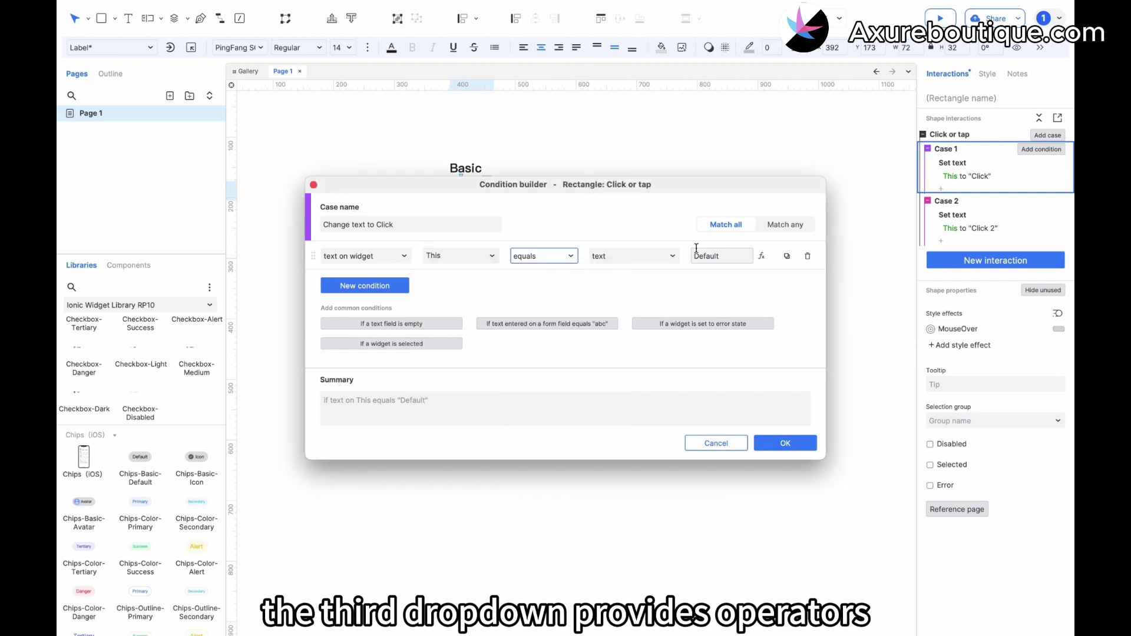
pyautogui.click(661, 257)
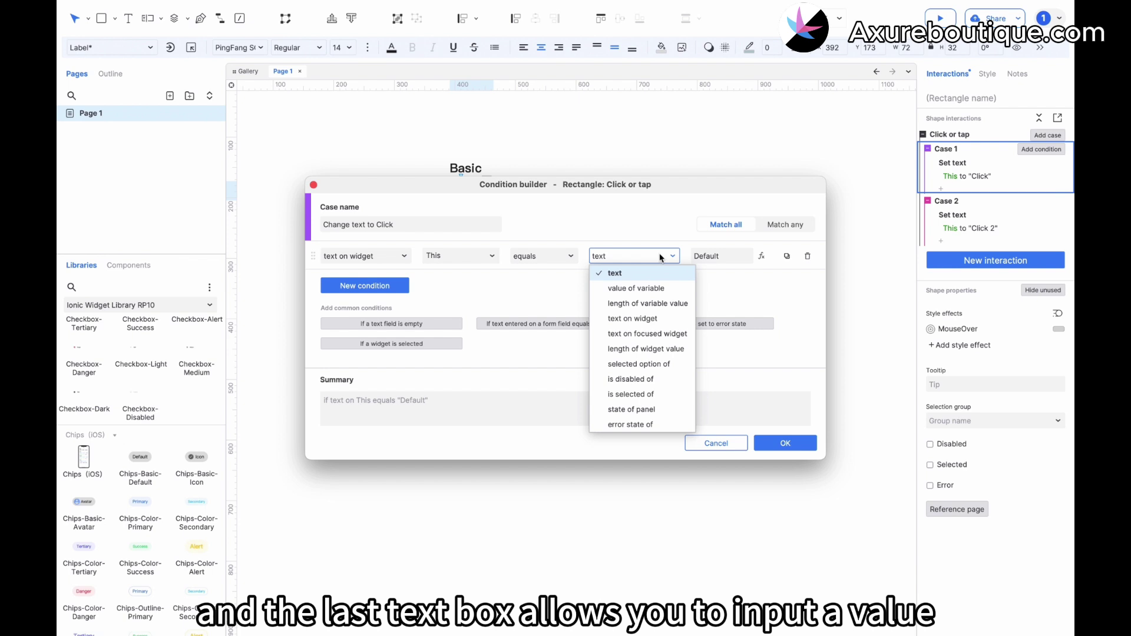
pyautogui.click(722, 258)
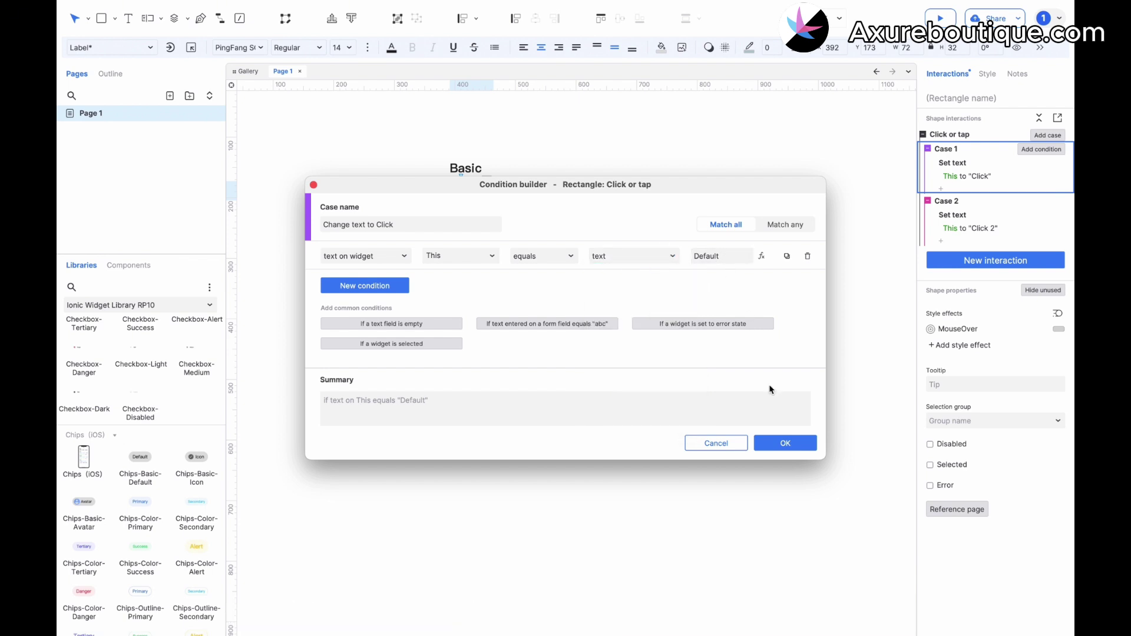
pyautogui.click(784, 445)
# - Try a second condition on the case with both Match any and Match all, and remove it
pyautogui.click(365, 285)
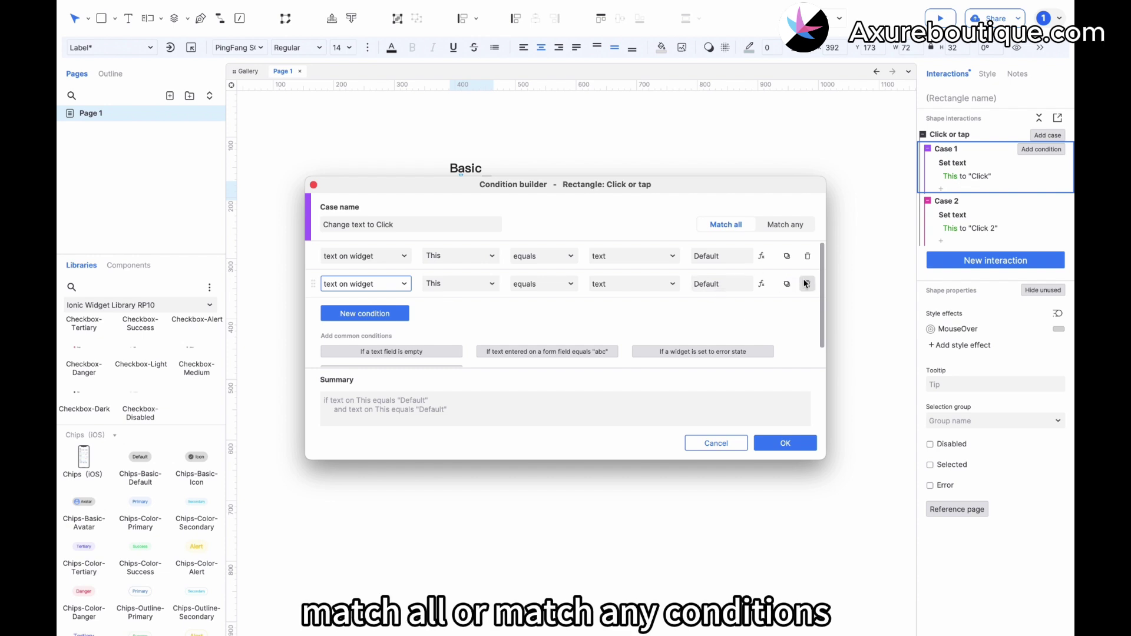
pyautogui.click(779, 225)
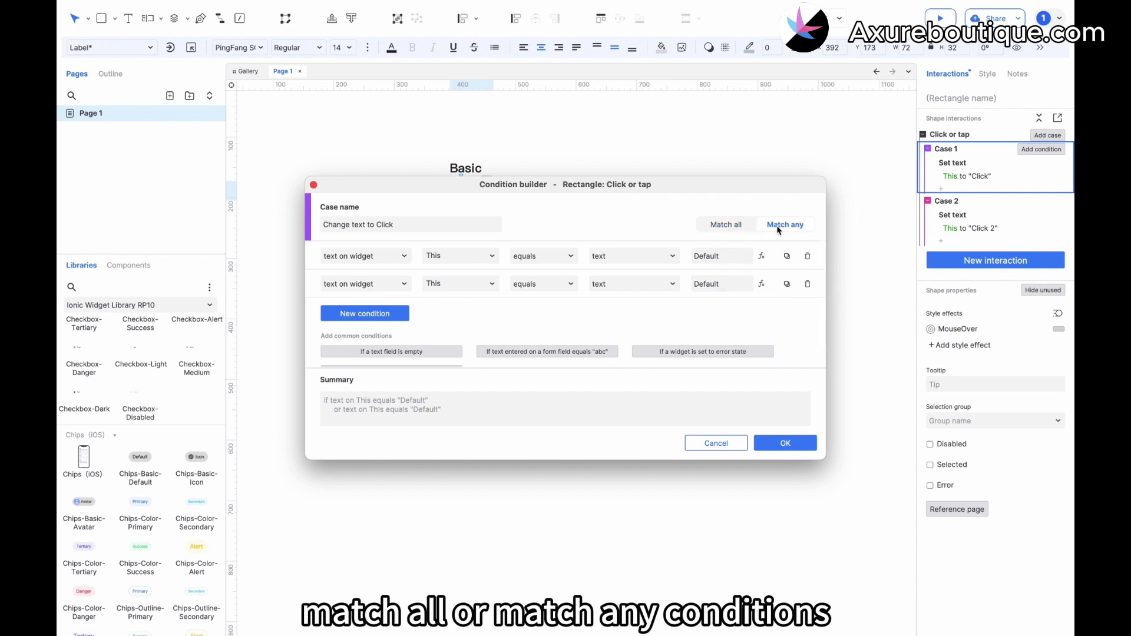
pyautogui.click(737, 225)
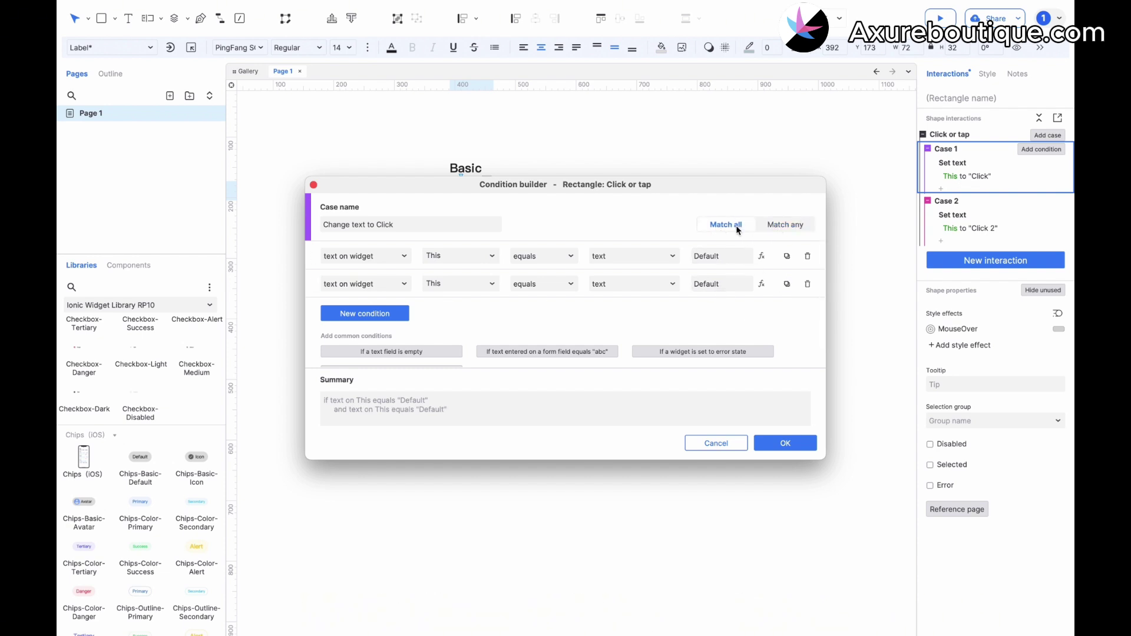
pyautogui.click(807, 284)
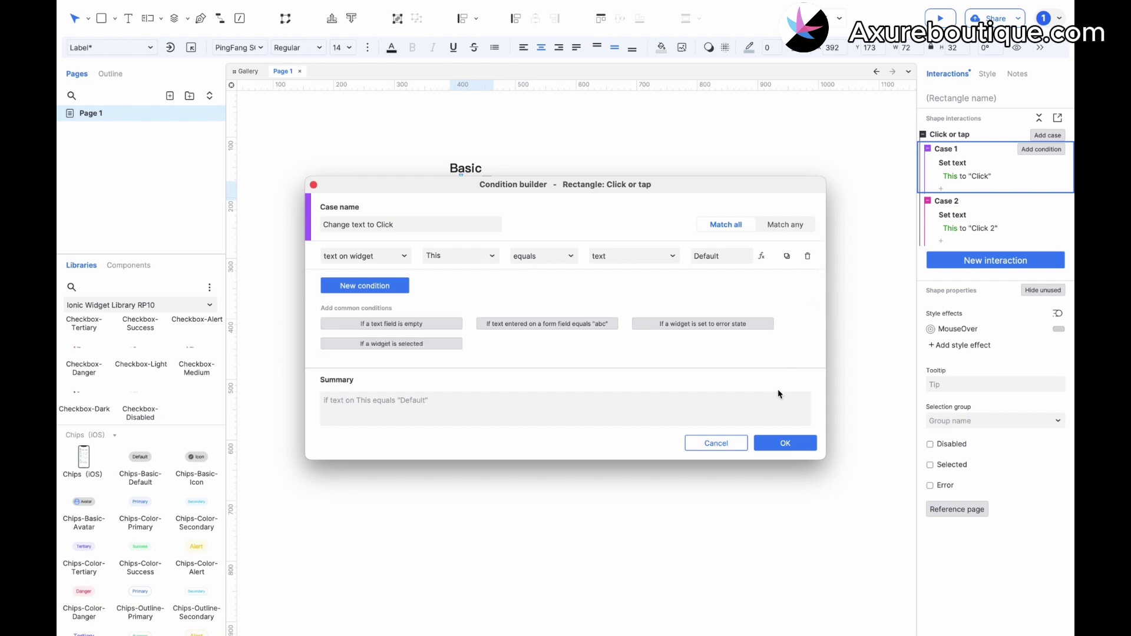
# - Apply the case condition, test the Default chip's conditional click in a new preview, and return to Axure RP
pyautogui.click(784, 443)
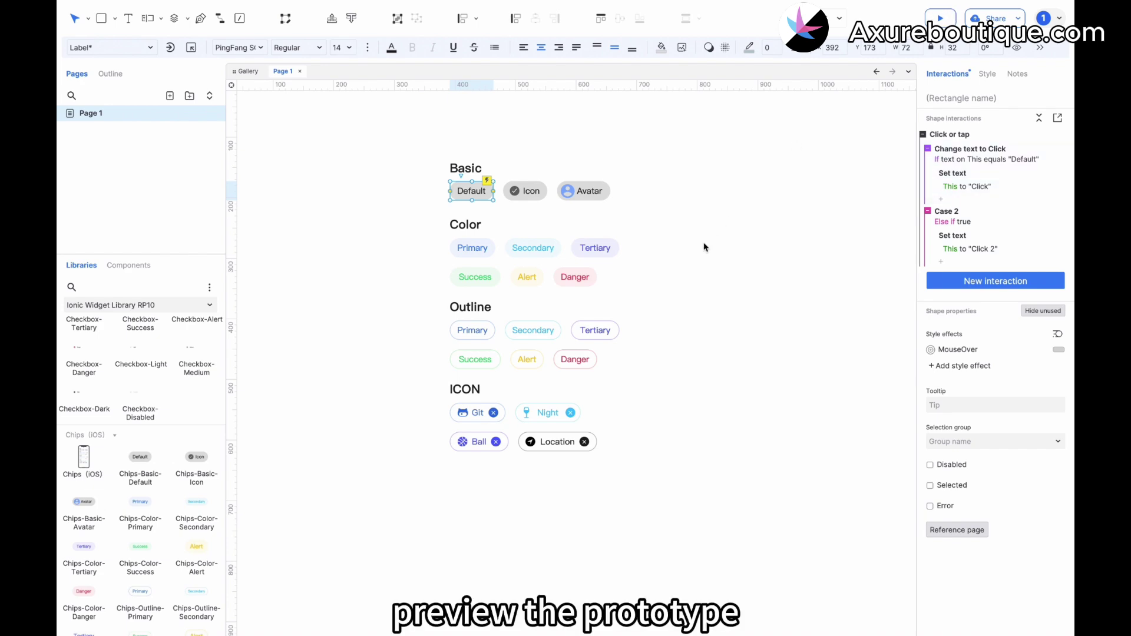
pyautogui.press('super+period')
pyautogui.click(565, 200)
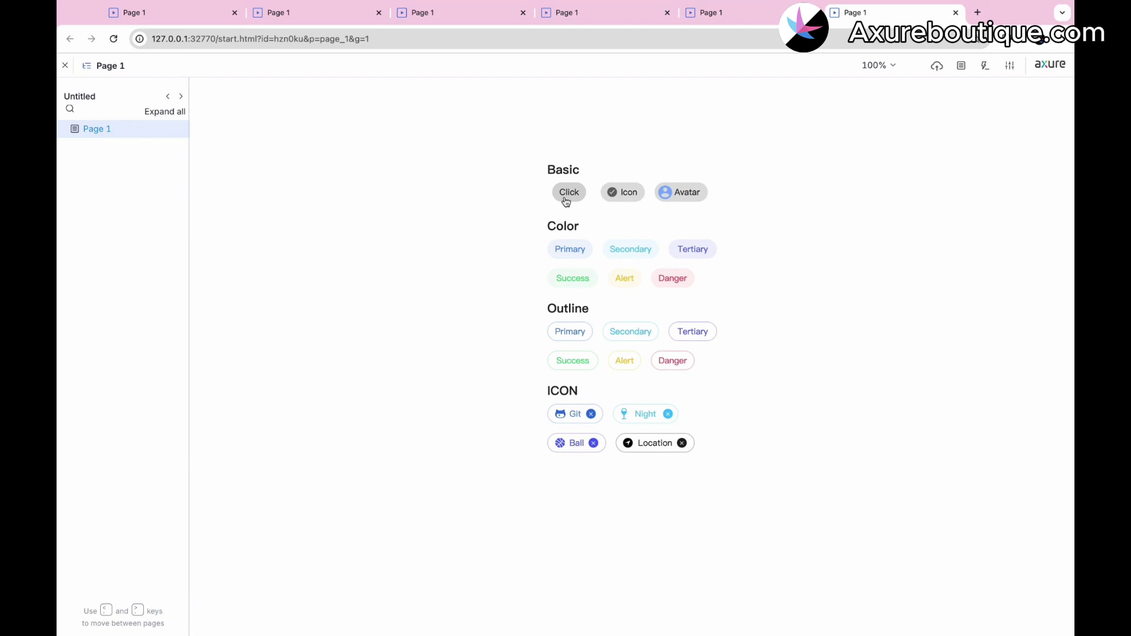
pyautogui.hotkey('ctrl', 'Left')
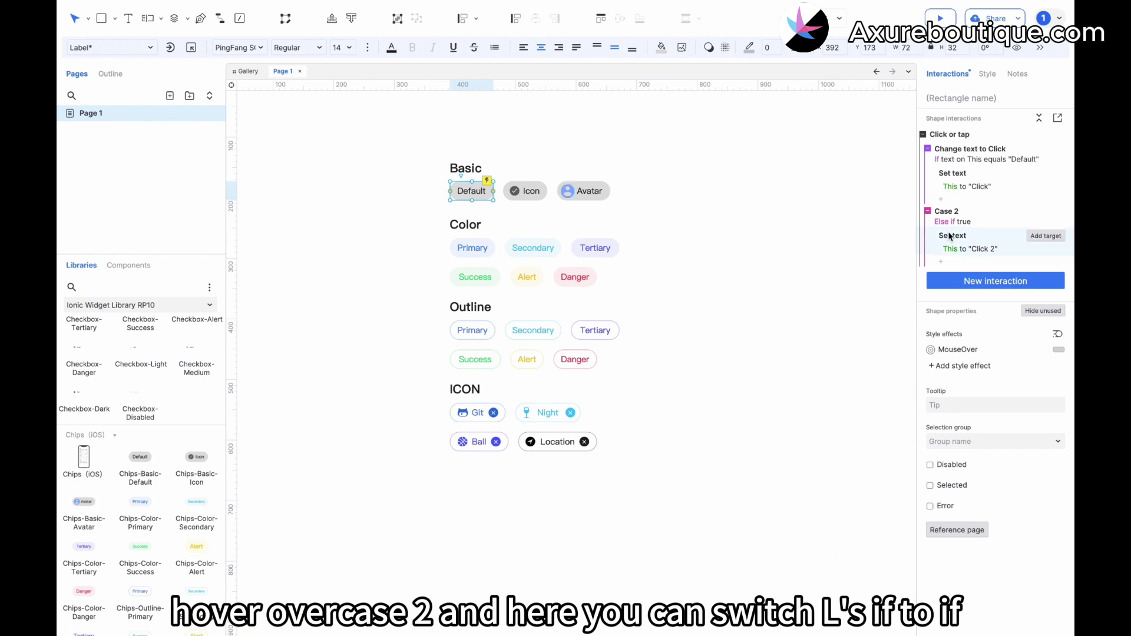
# - Switch Case 2 from Else if to If and test the Default chip's tap interaction in a new preview
pyautogui.moveTo(1058, 212)
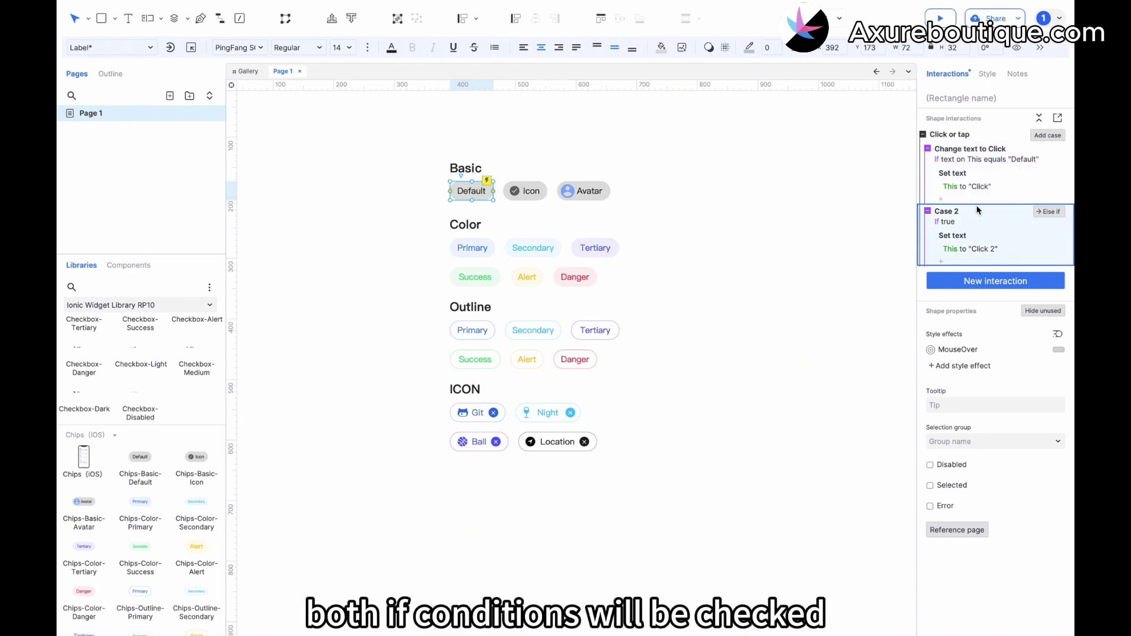
pyautogui.click(943, 20)
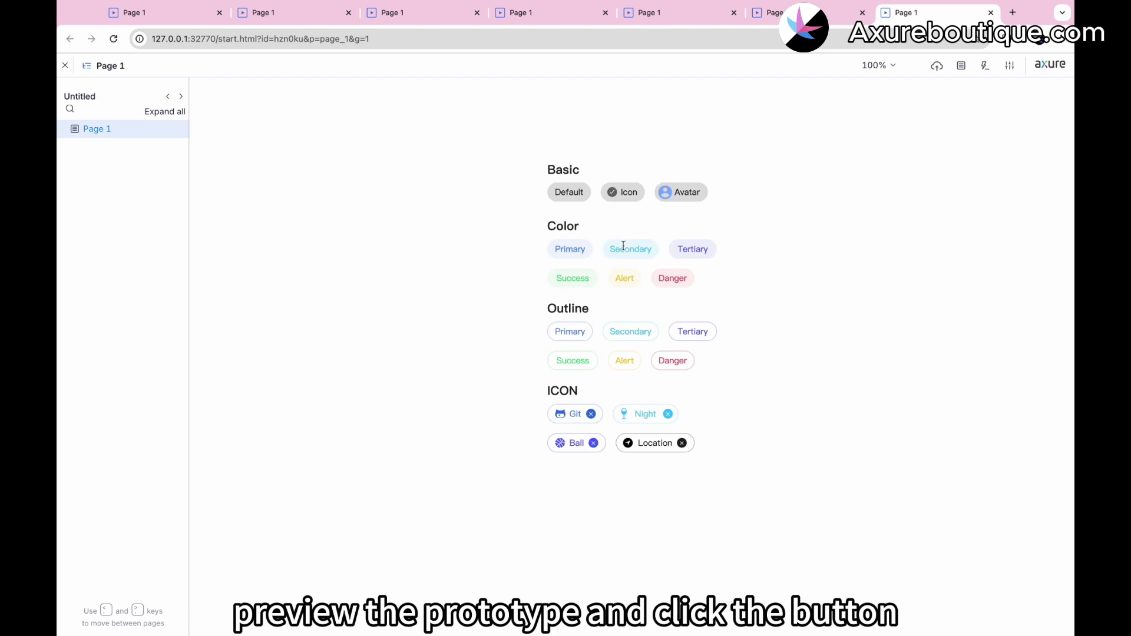
pyautogui.click(571, 195)
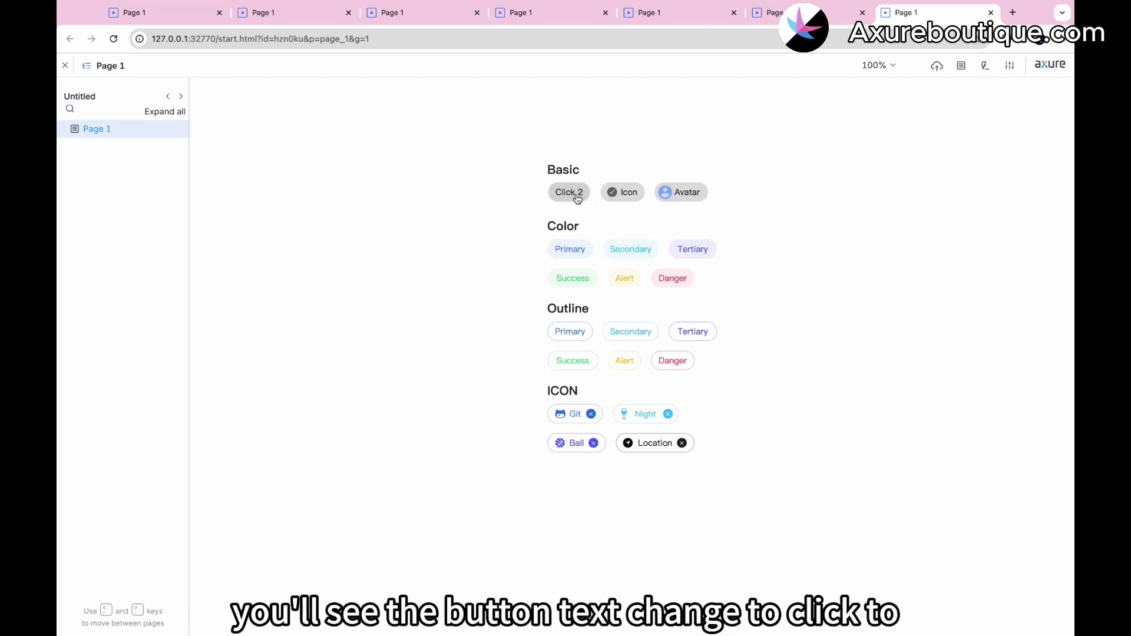
# - Return to Axure RP and add another Click or tap case to the Default chip, conditioned on the text on This equalling "Click 2"
pyautogui.hotkey('ctrl', 'Left')
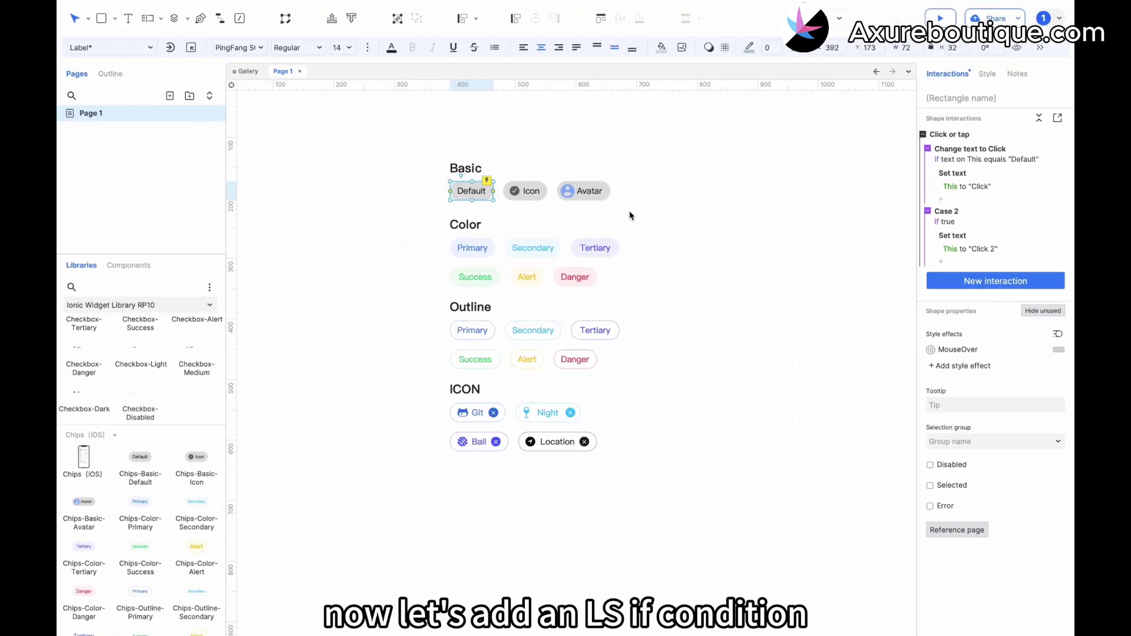
pyautogui.click(1048, 136)
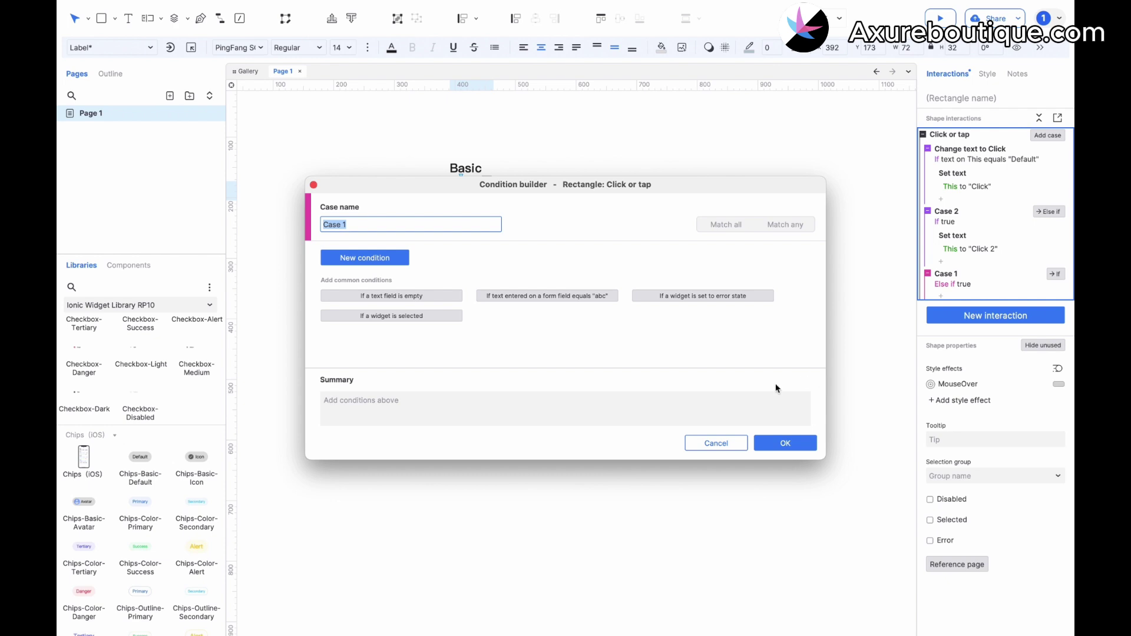
pyautogui.click(377, 262)
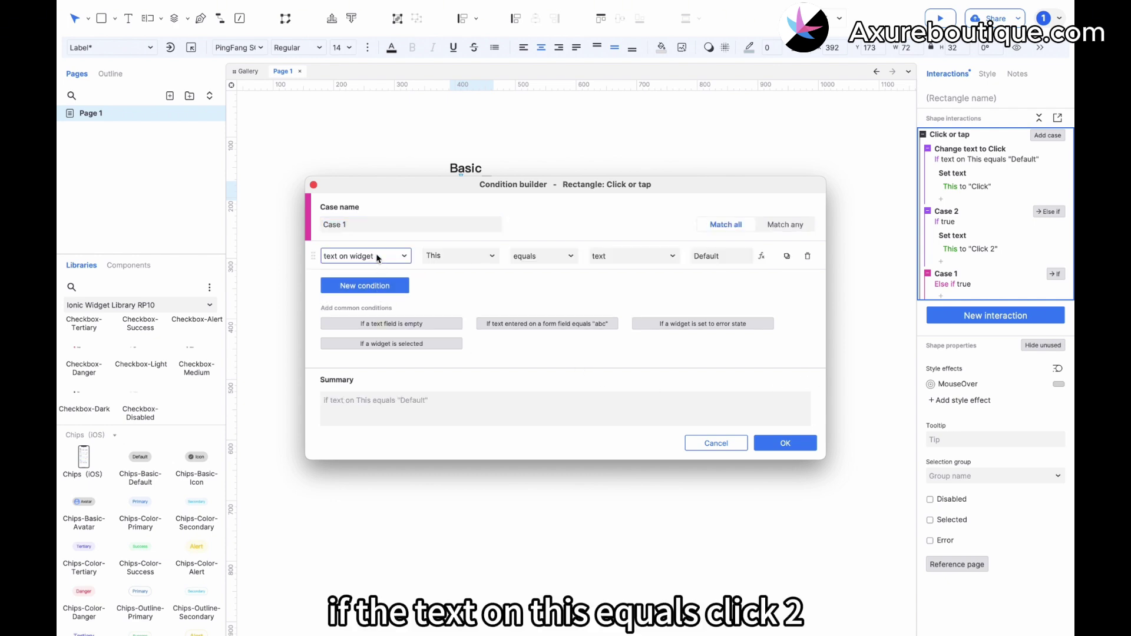
pyautogui.doubleClick(709, 255)
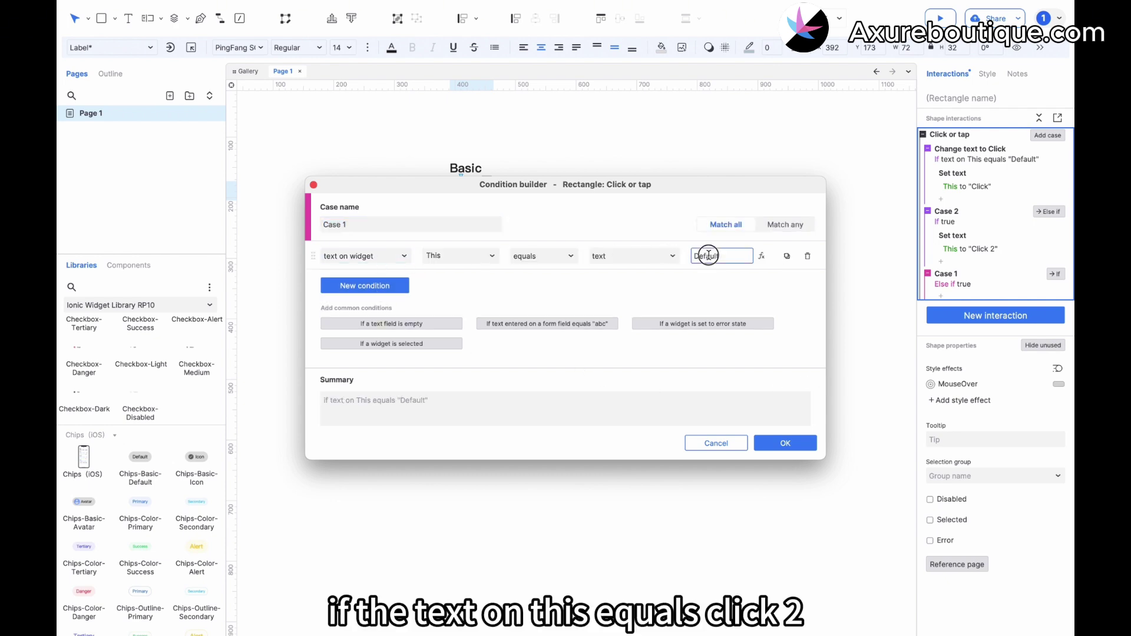
pyautogui.write('Click 2')
pyautogui.click(786, 443)
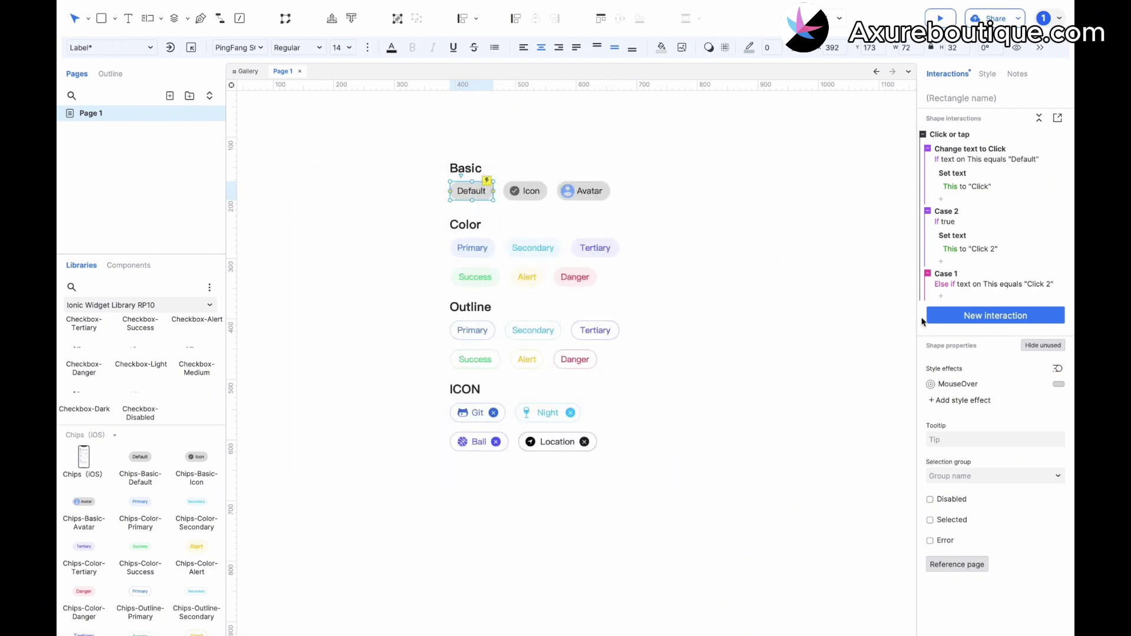
# - Add a Set text action to the new Else if case that sets this widget's text to "Default"
pyautogui.click(943, 297)
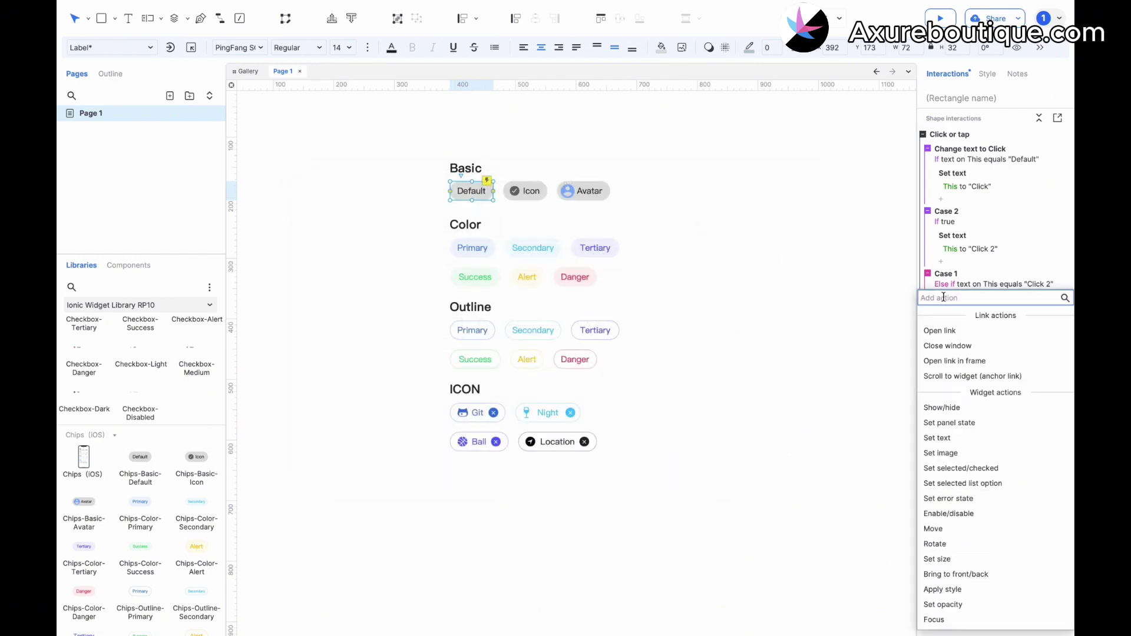
pyautogui.click(941, 438)
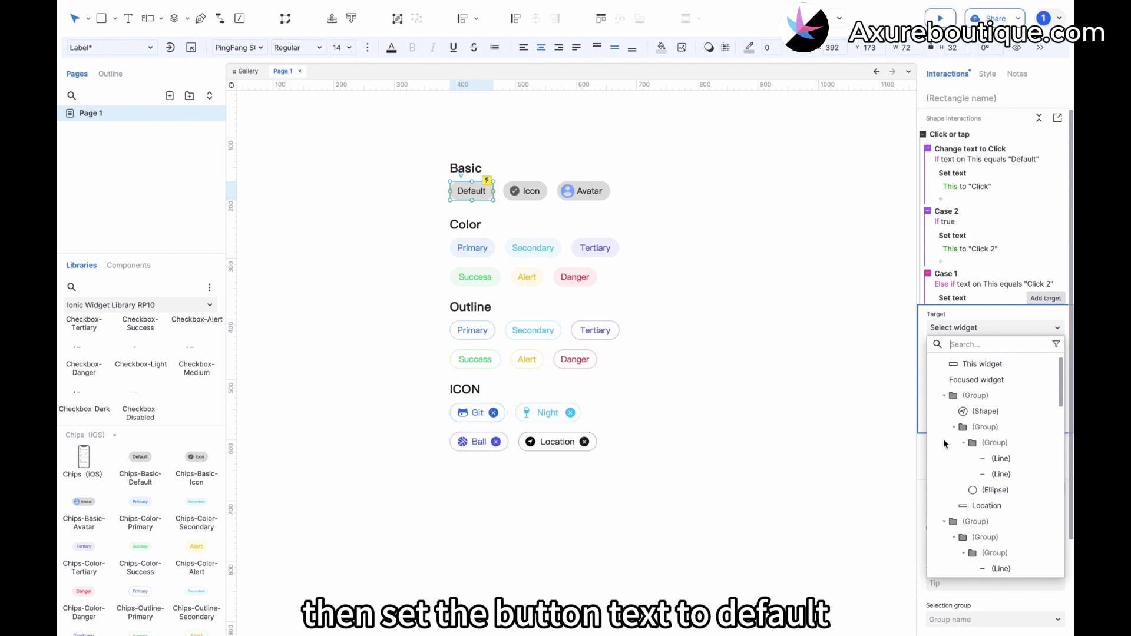
pyautogui.click(966, 364)
pyautogui.click(1037, 433)
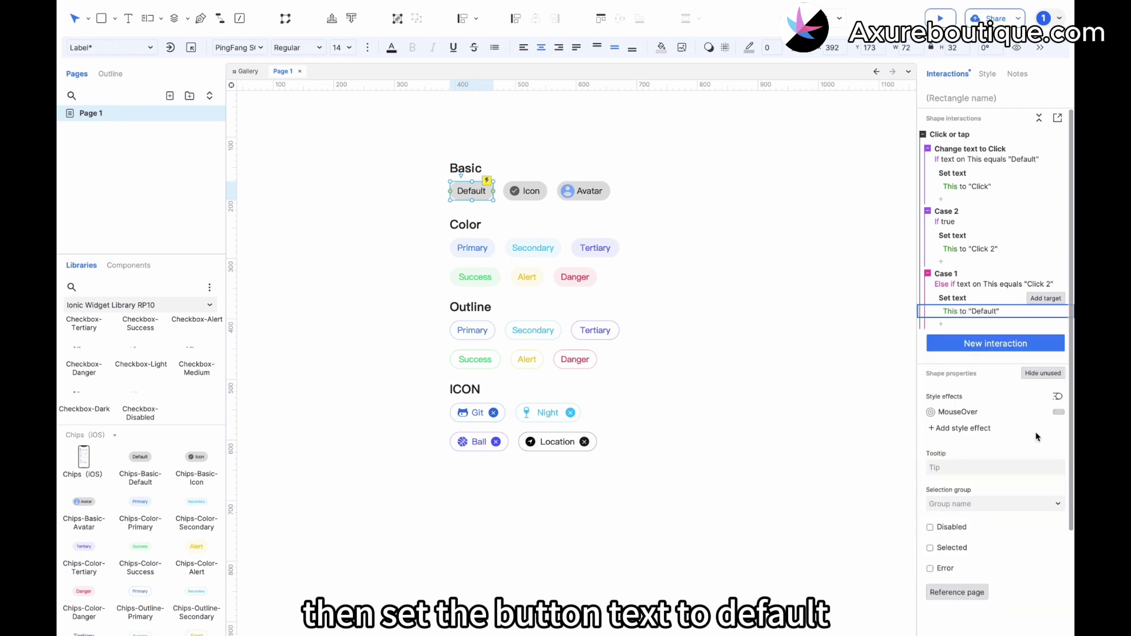
# - Delete the "Change text to Click" case and give Case 2 the condition that the text on This equals "Default"
pyautogui.click(969, 149)
pyautogui.press('Delete')
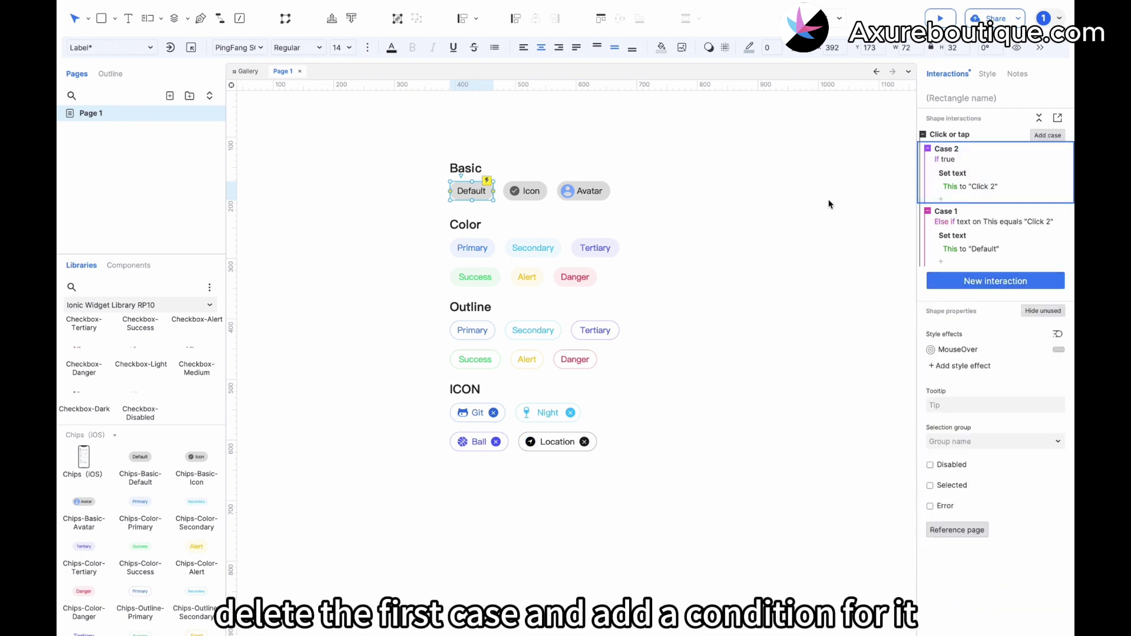
pyautogui.click(951, 160)
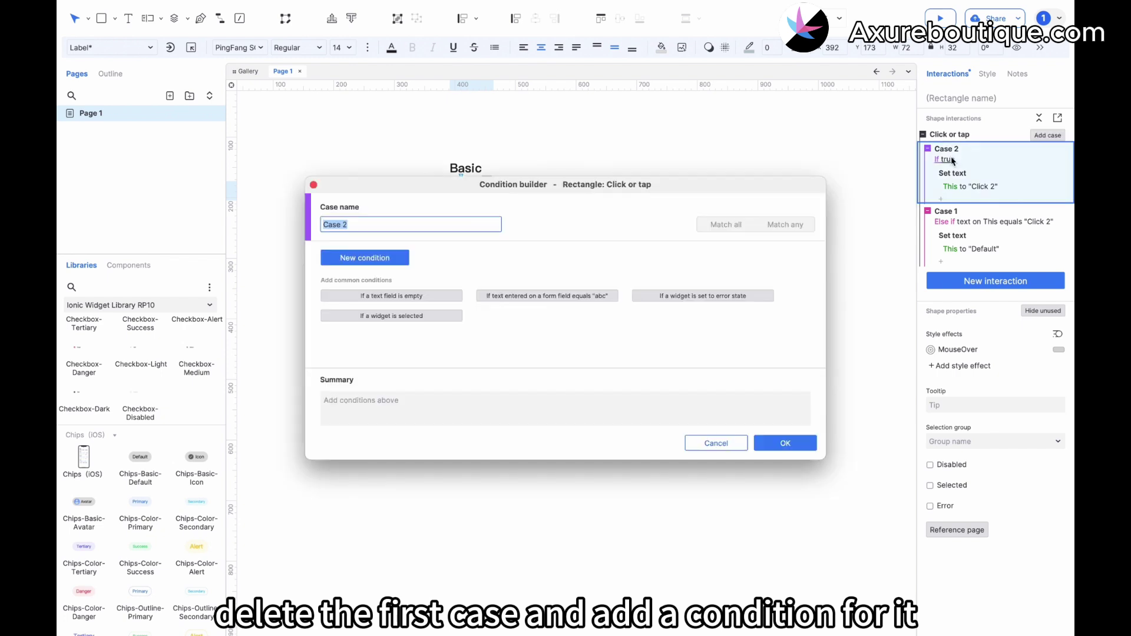
pyautogui.click(364, 255)
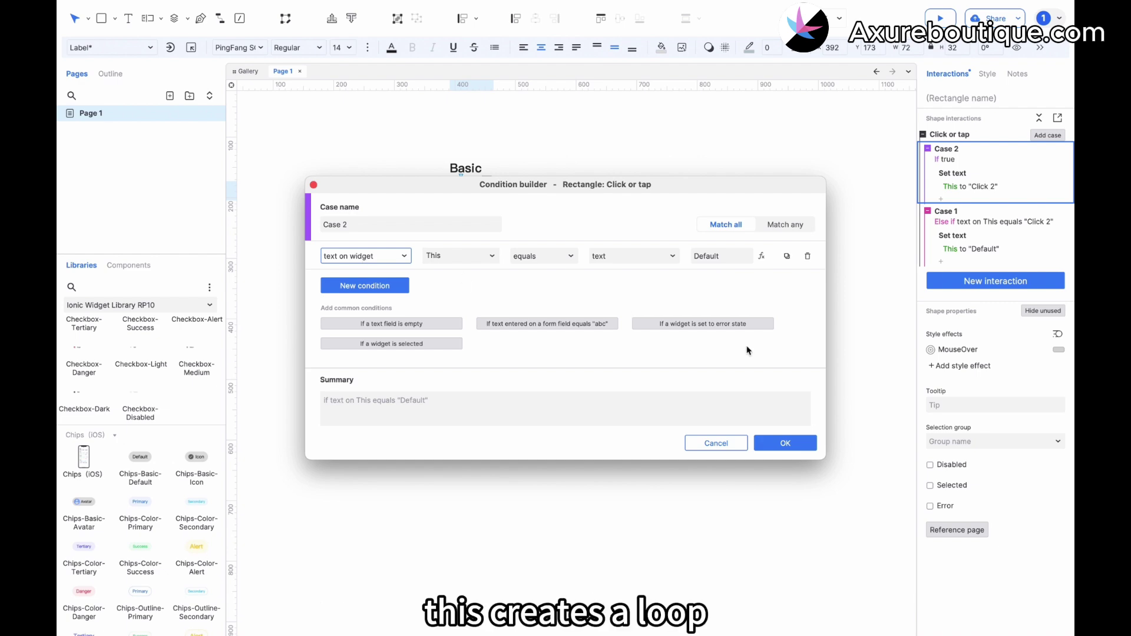
pyautogui.click(787, 443)
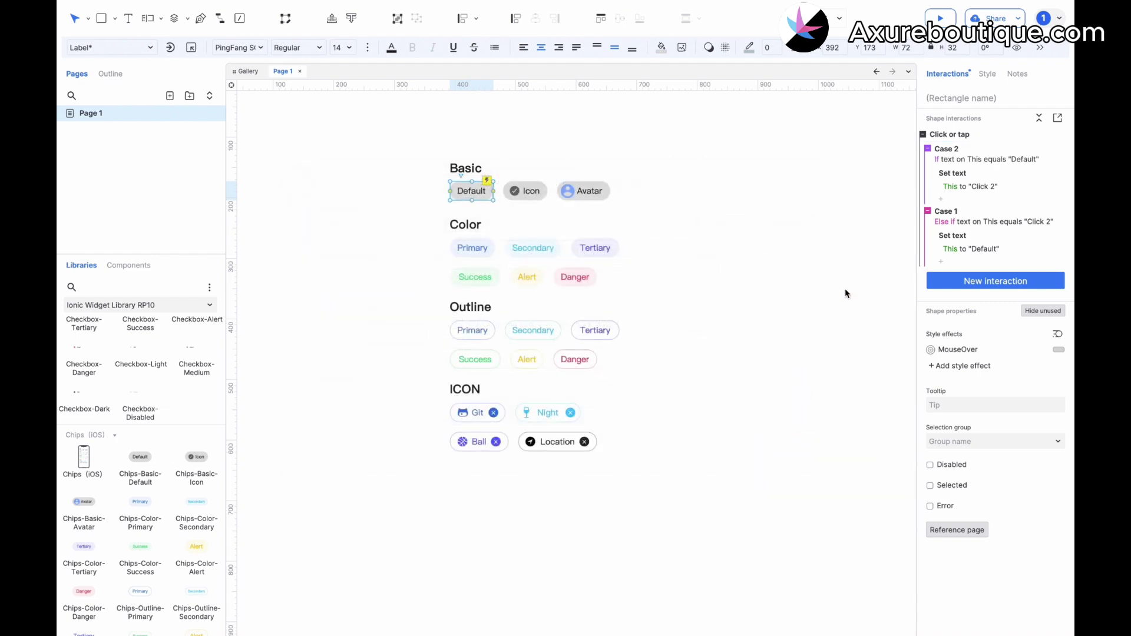
# - Preview the prototype and tap the Default chip several times to test both conditional cases in a loop
pyautogui.click(940, 18)
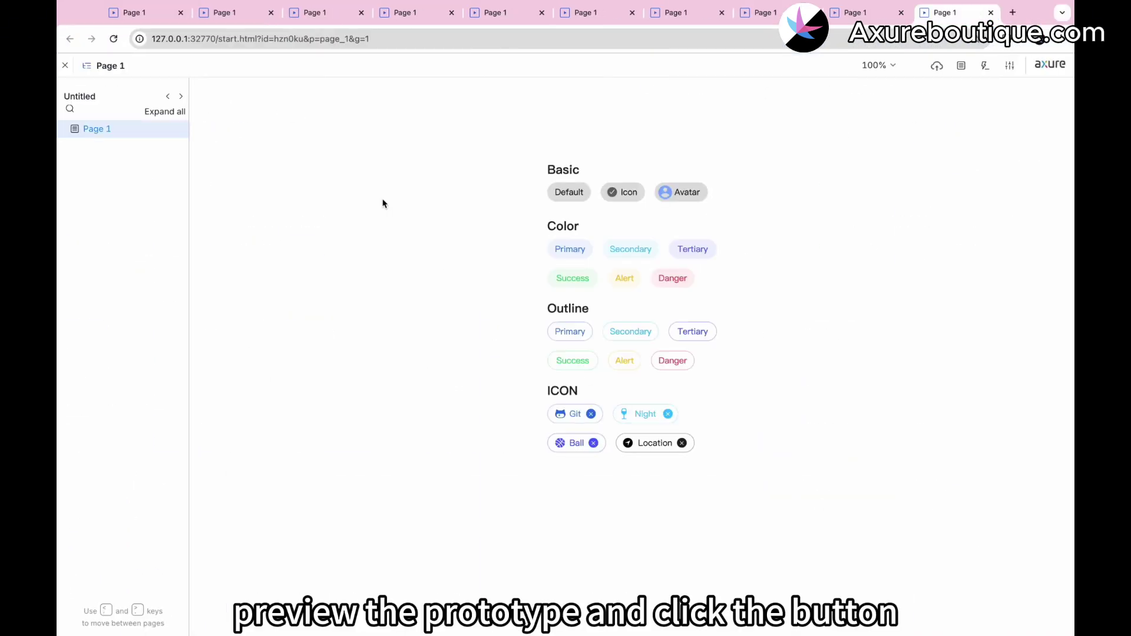
pyautogui.click(567, 194)
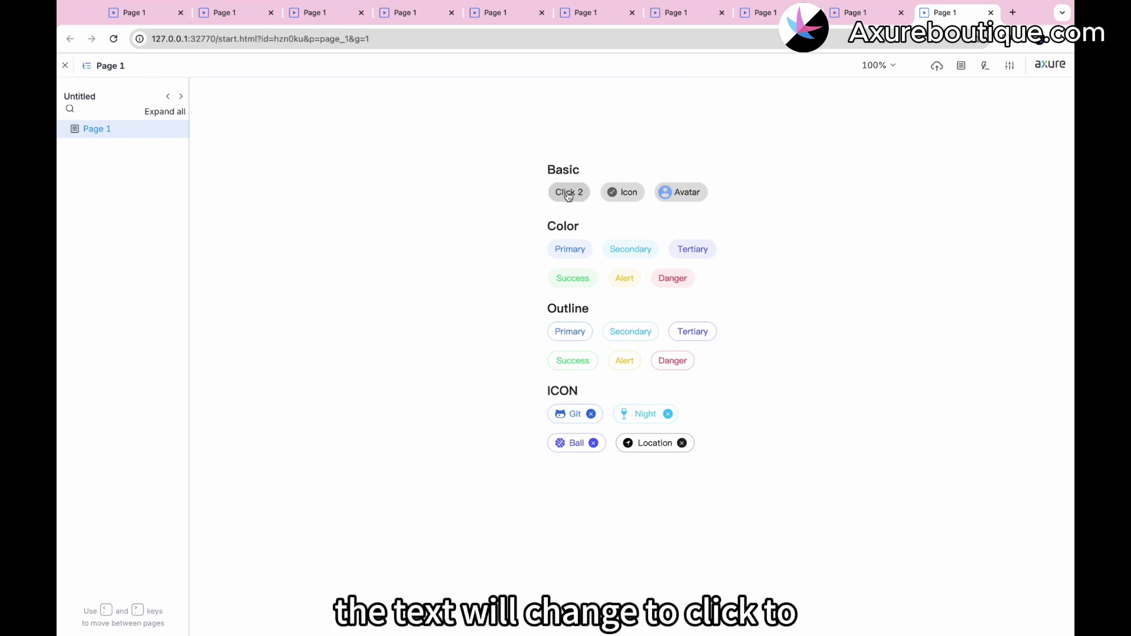
pyautogui.click(569, 195)
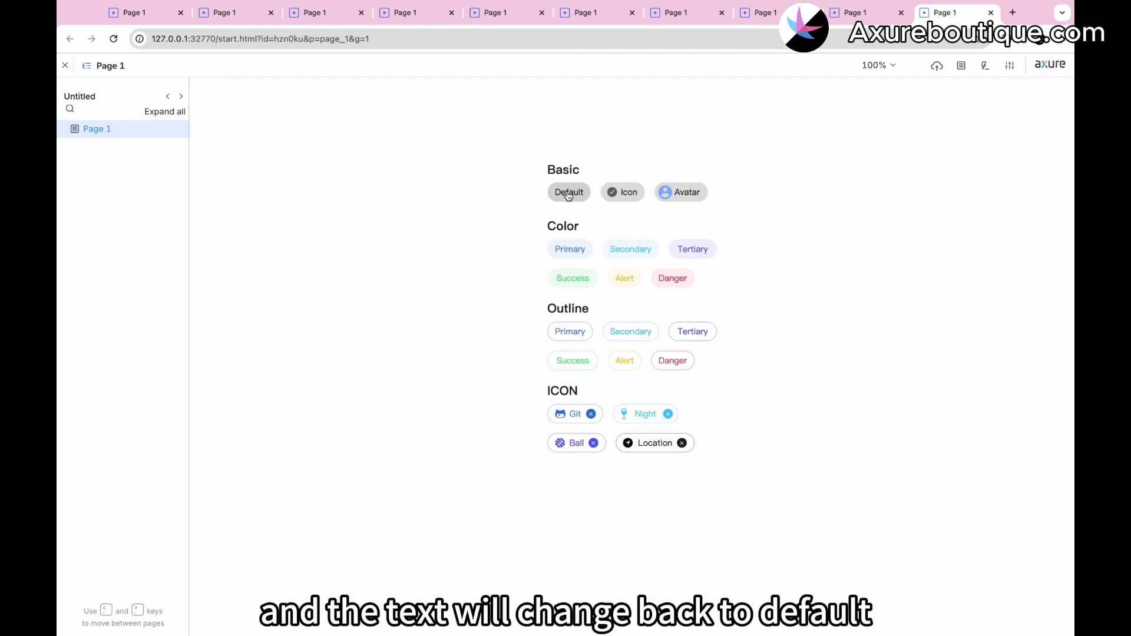
pyautogui.click(569, 194)
pyautogui.click(568, 194)
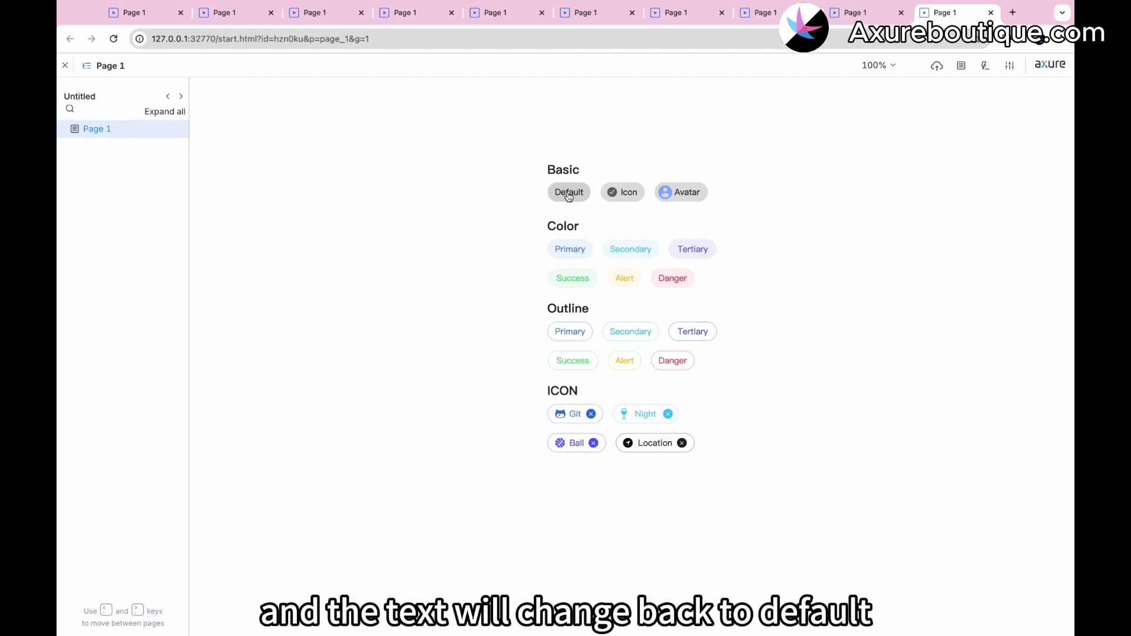